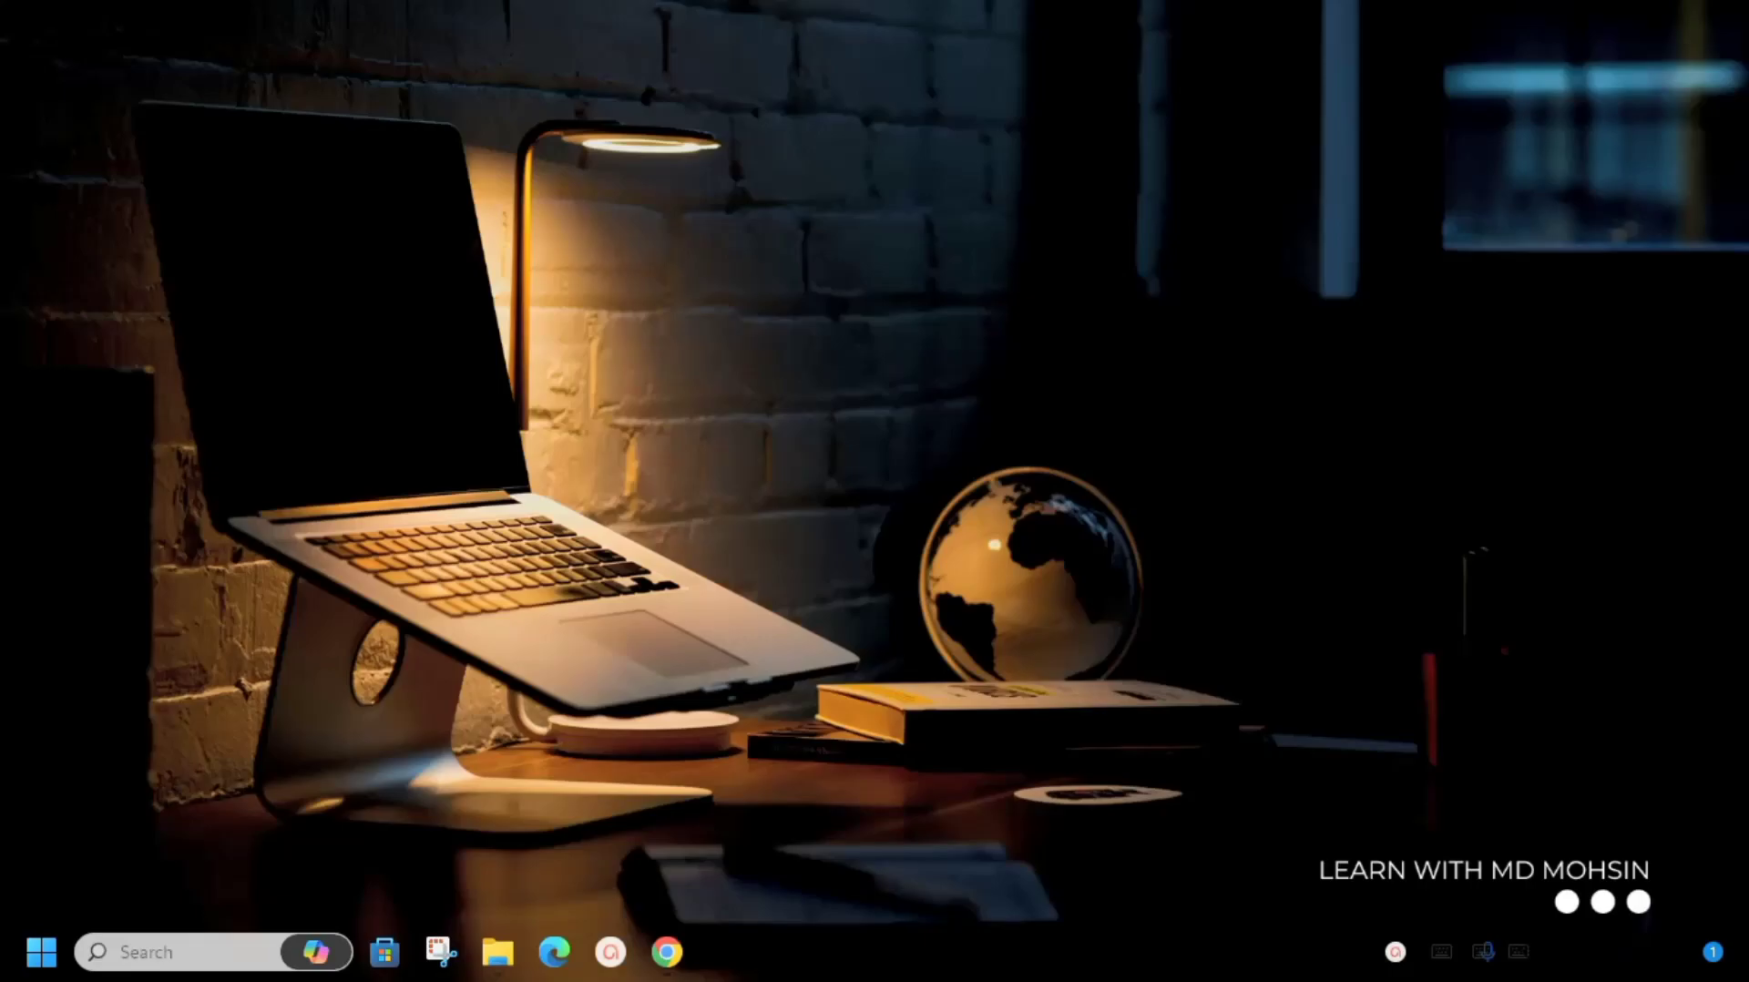
# - In File Explorer, create a new folder named 'Office 2019' directly on Local Disk (C:)
pyautogui.click(497, 951)
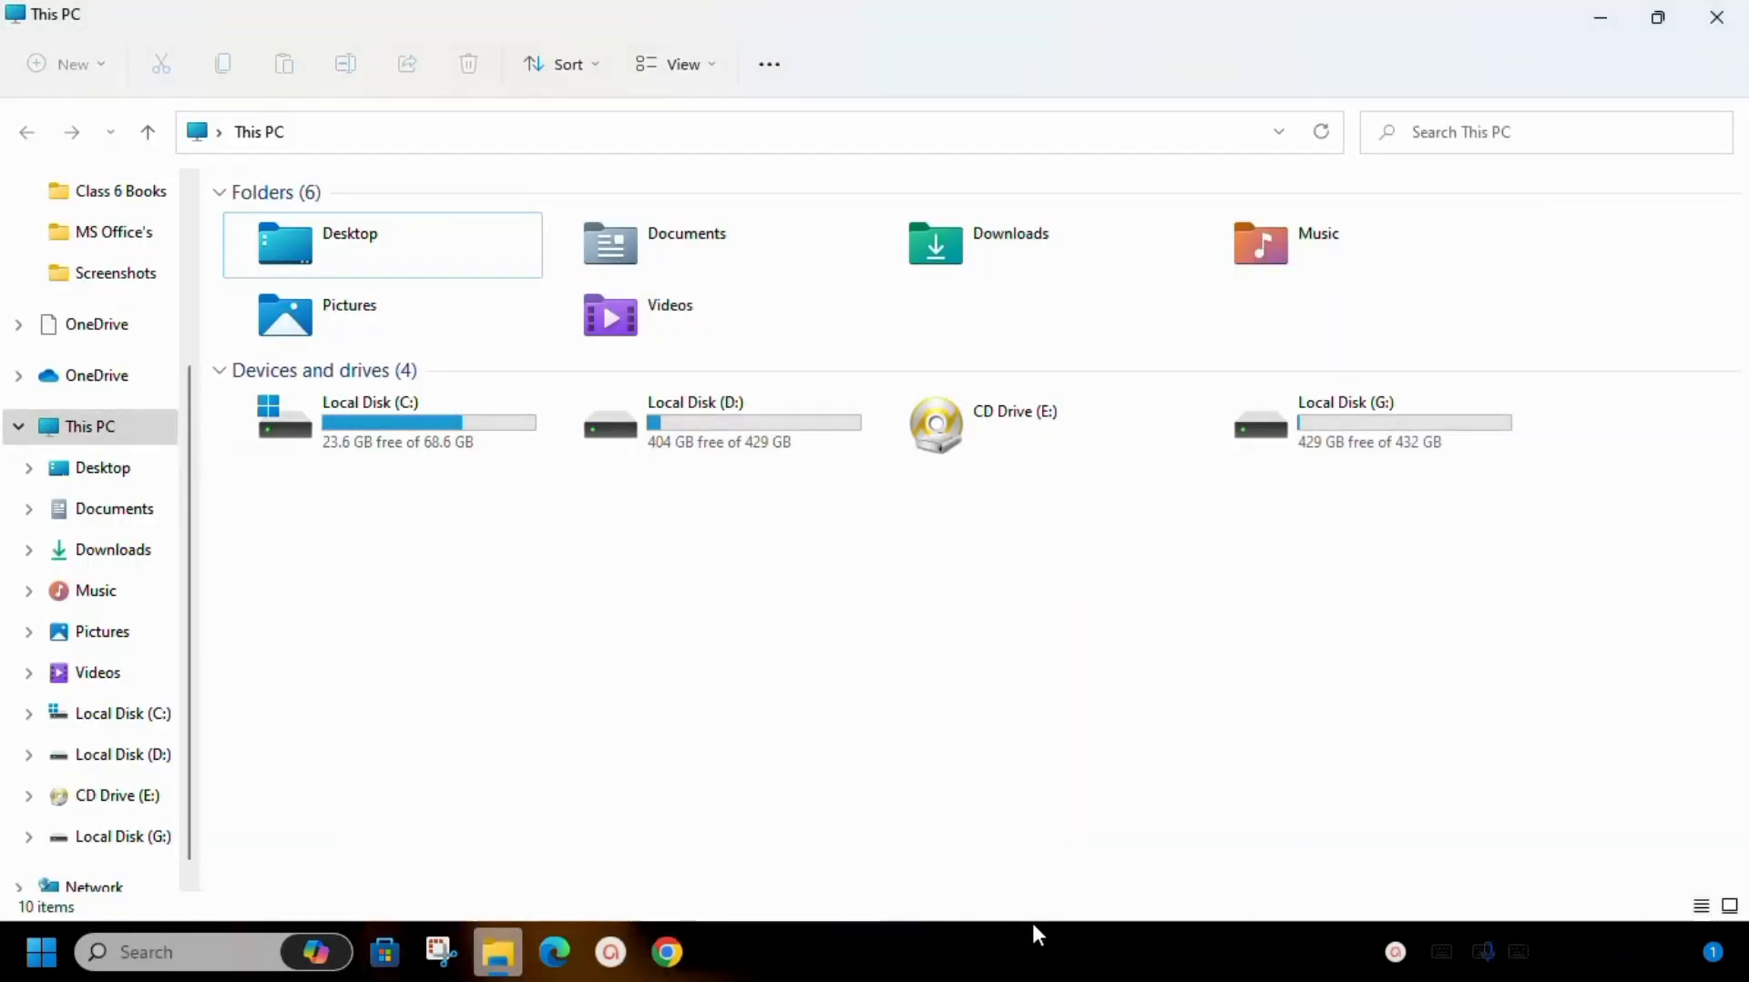
pyautogui.click(424, 412)
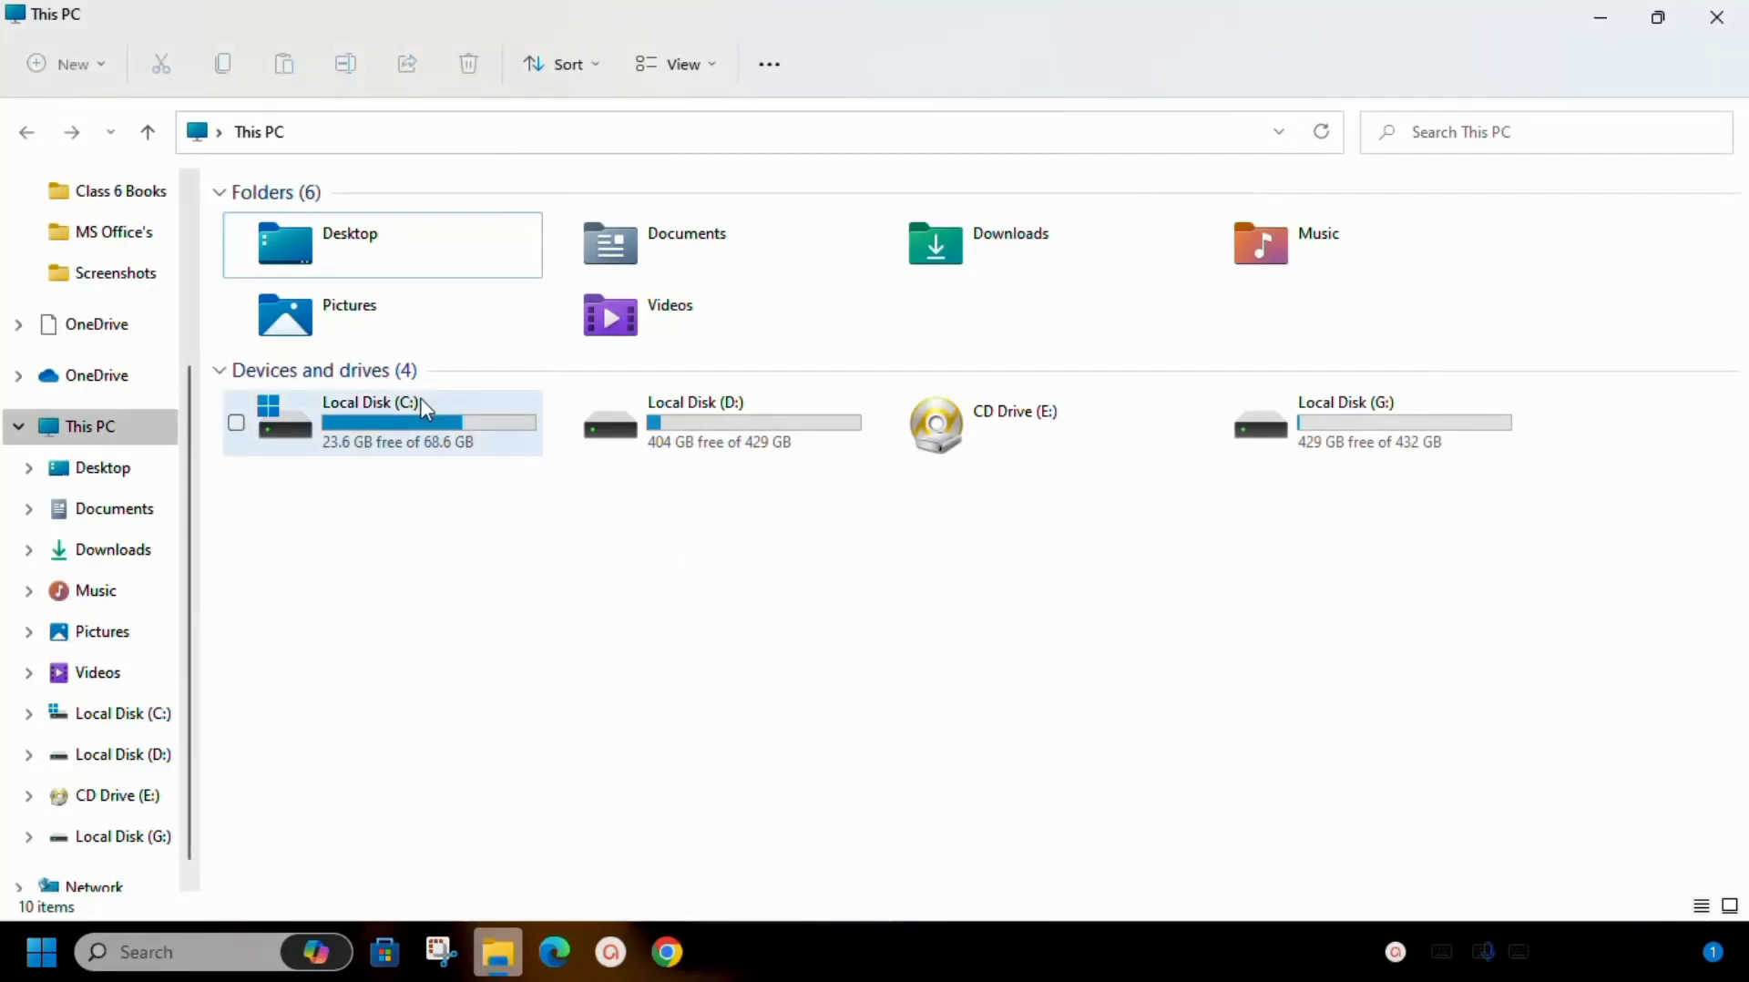
pyautogui.doubleClick(424, 412)
pyautogui.rightClick(570, 386)
pyautogui.moveTo(671, 543)
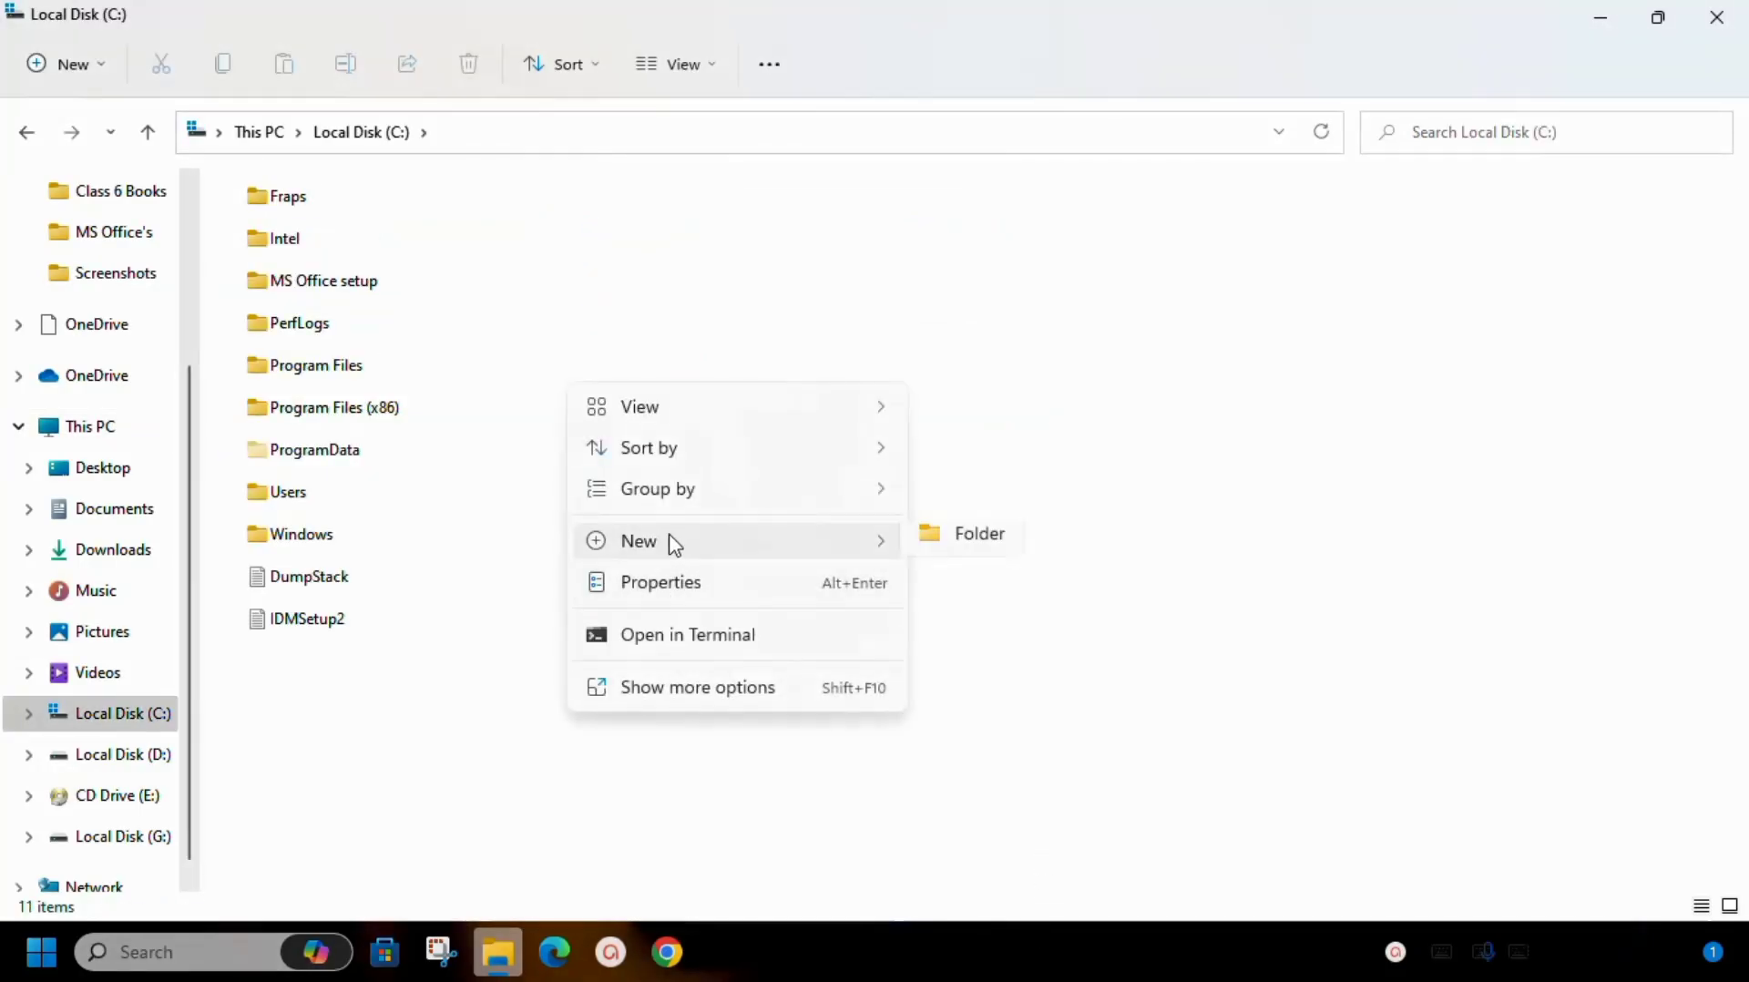
pyautogui.click(982, 560)
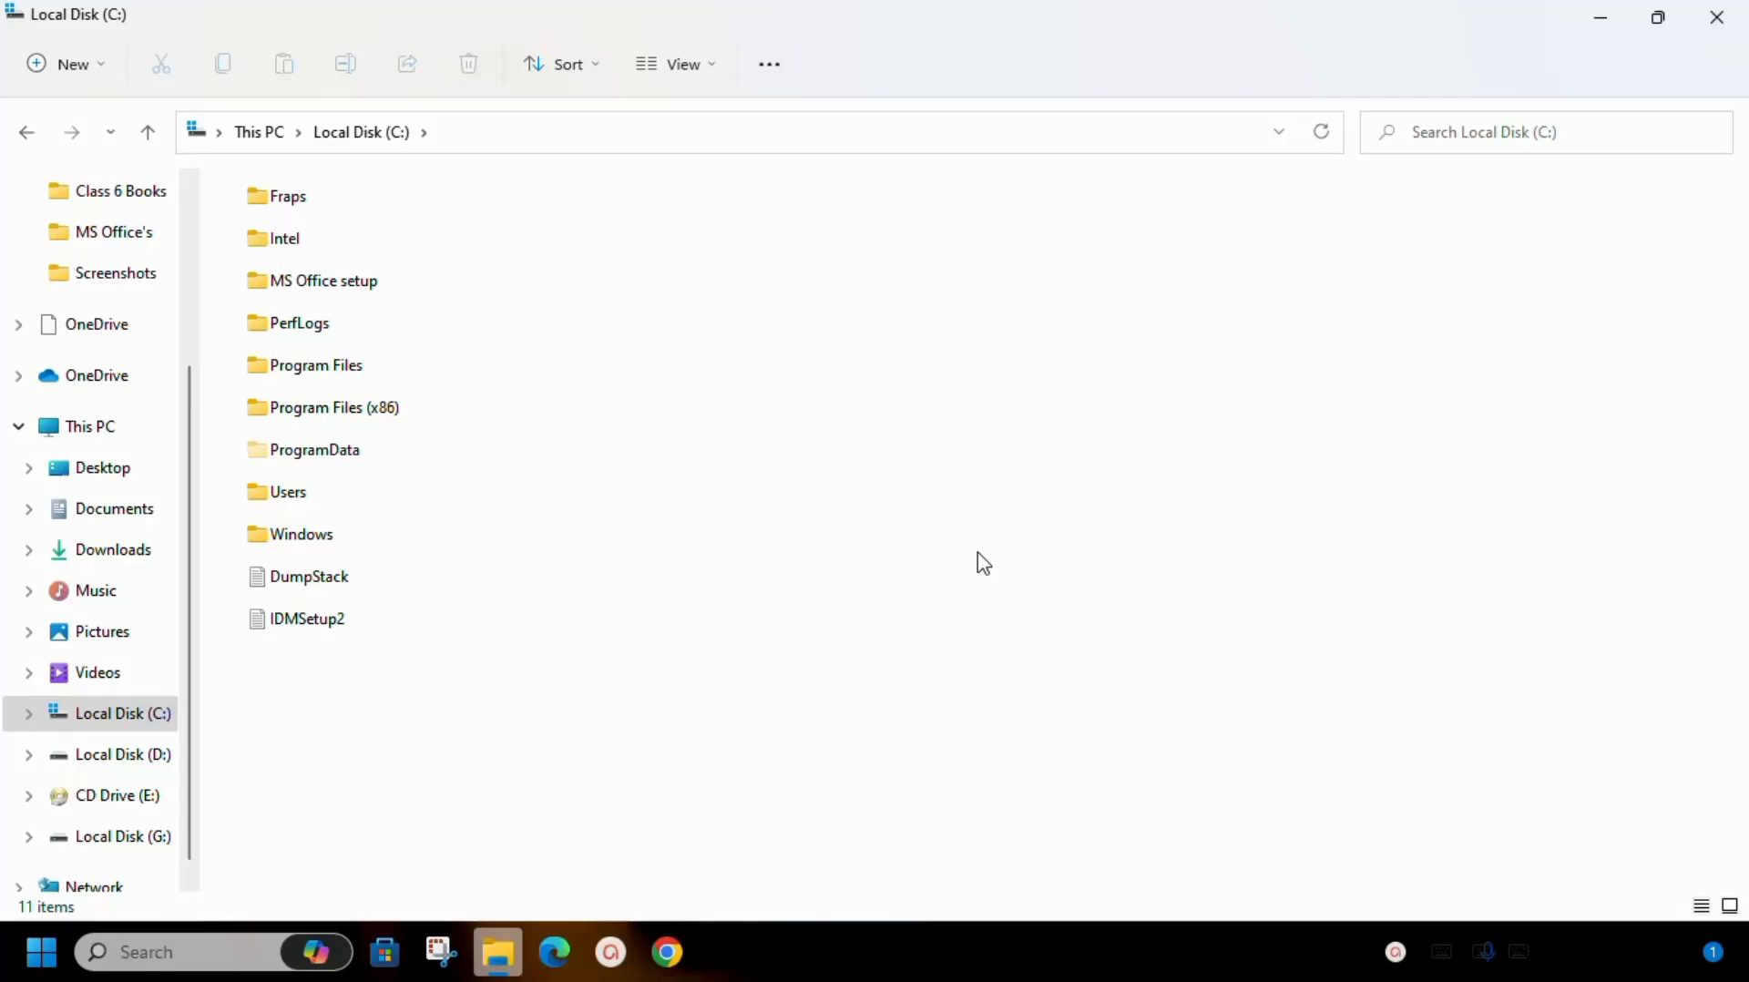
pyautogui.write('Office ')
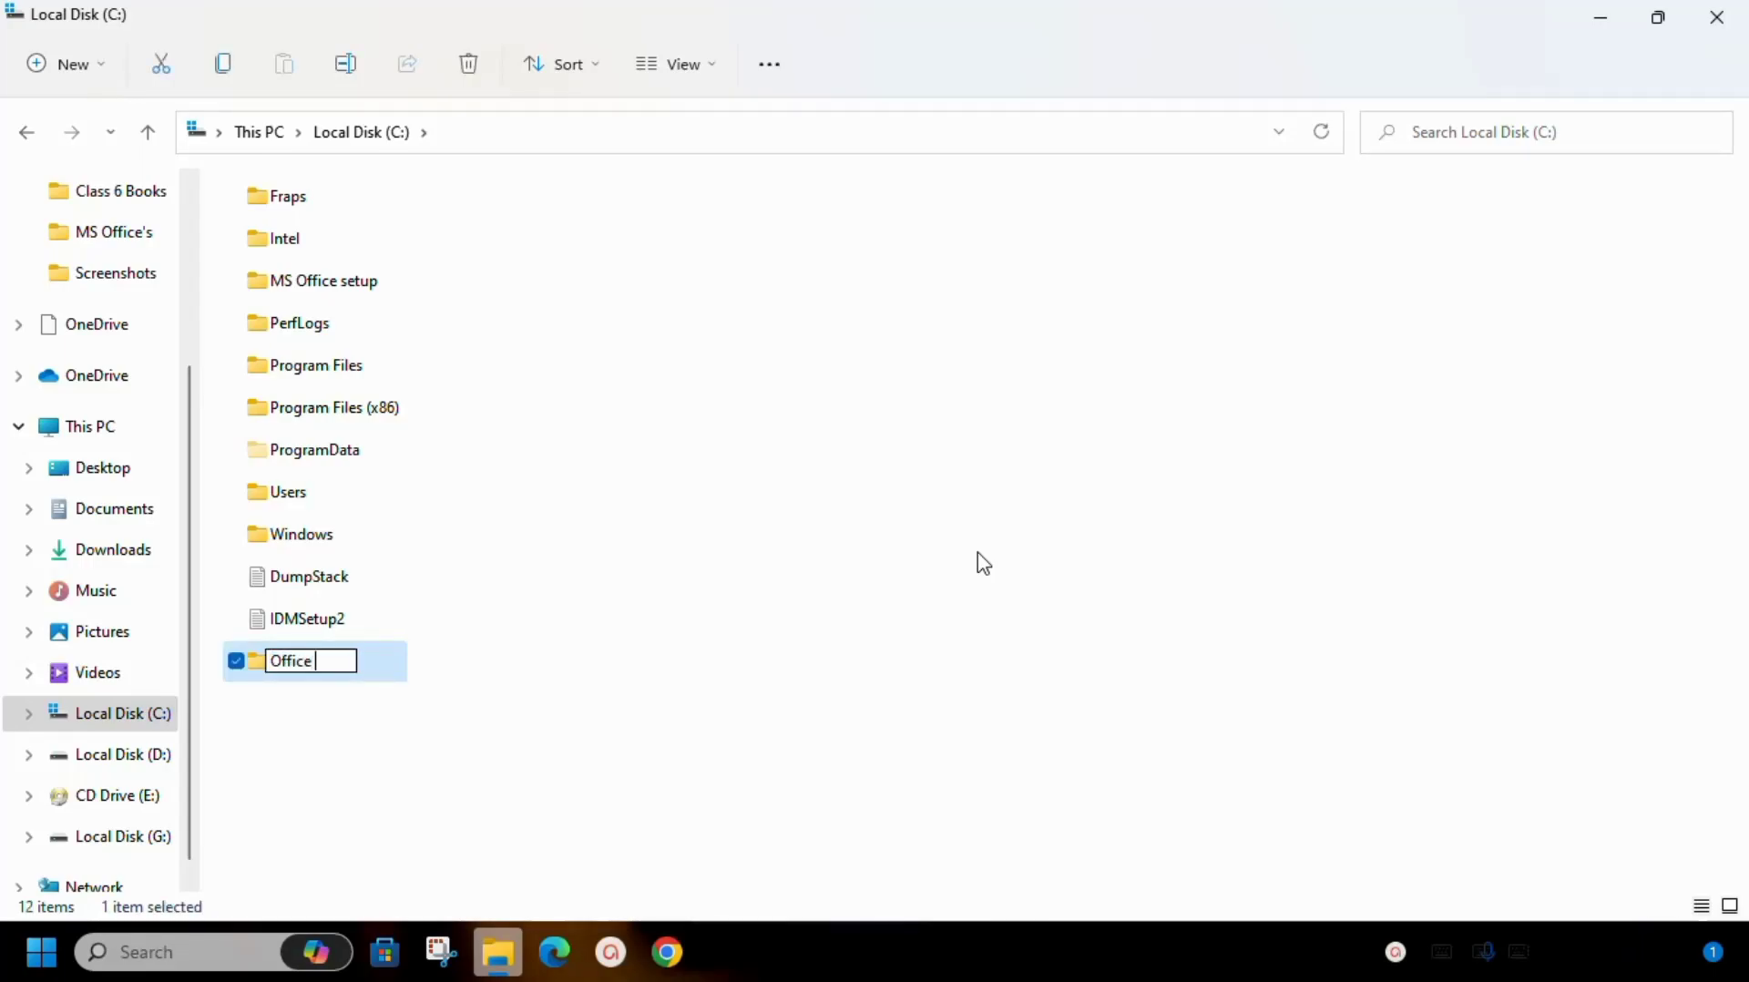
pyautogui.write('2019')
pyautogui.click(984, 562)
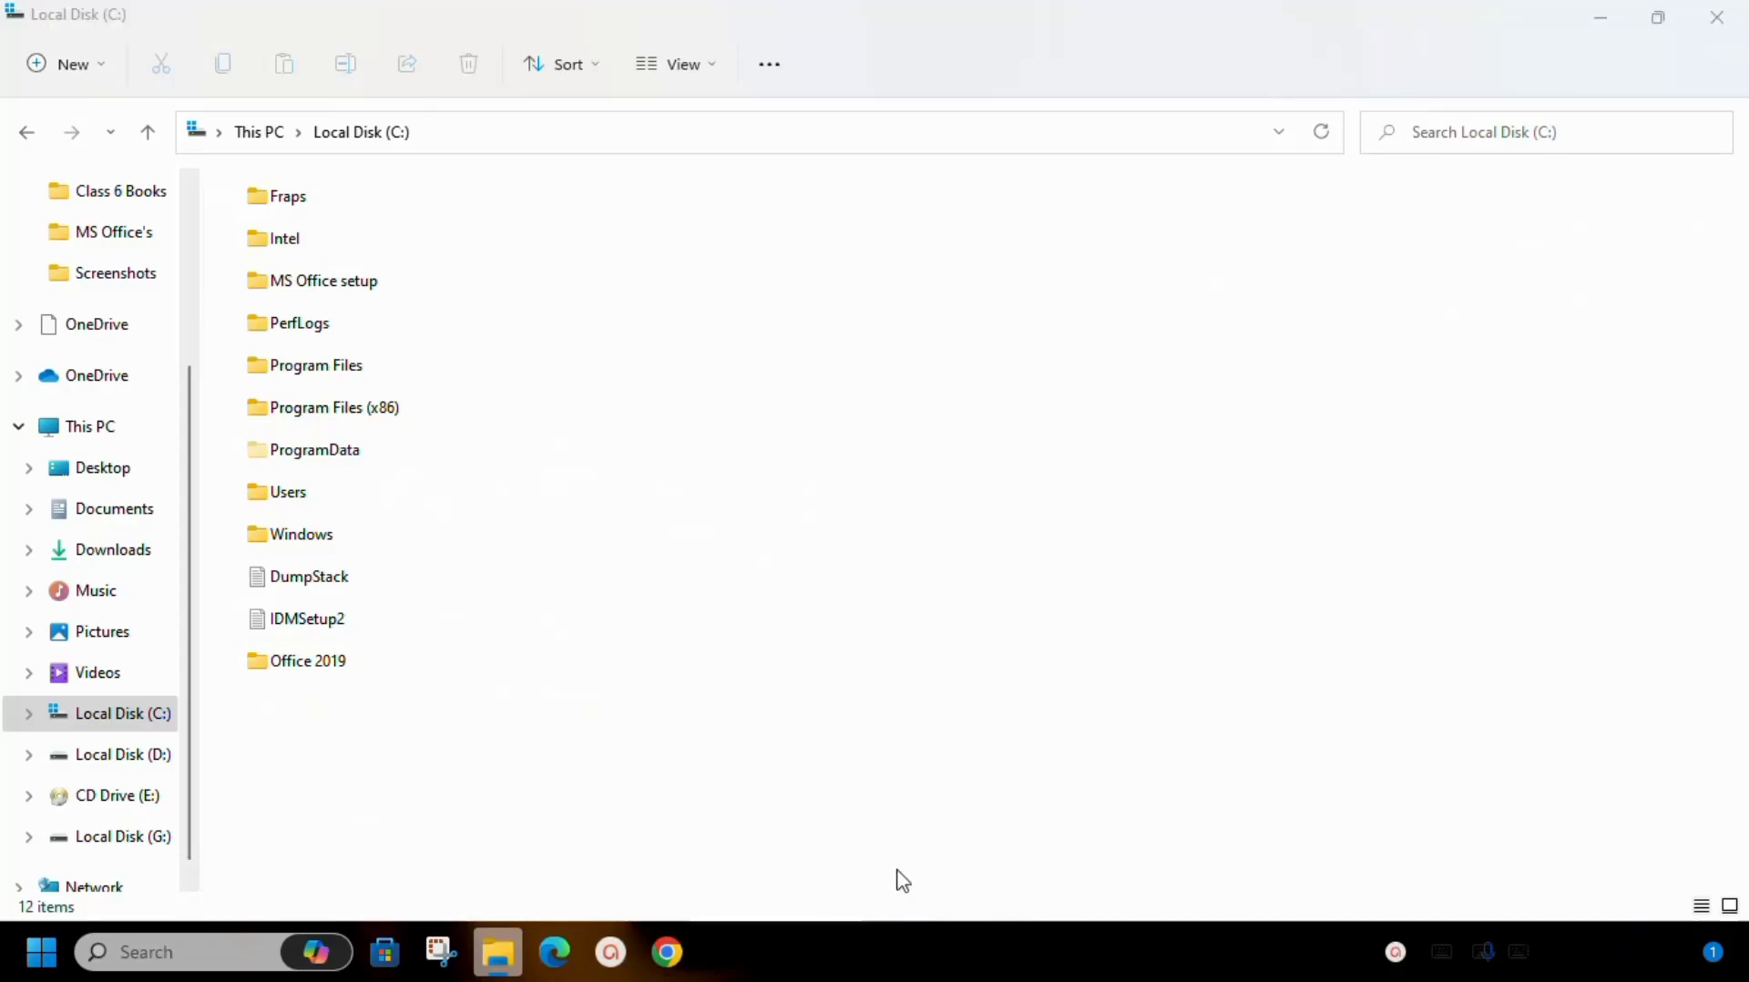
# - Open the config.office.com Deployment settings result from the 'office customization tool' search
pyautogui.hotkey('alt', 'Tab')
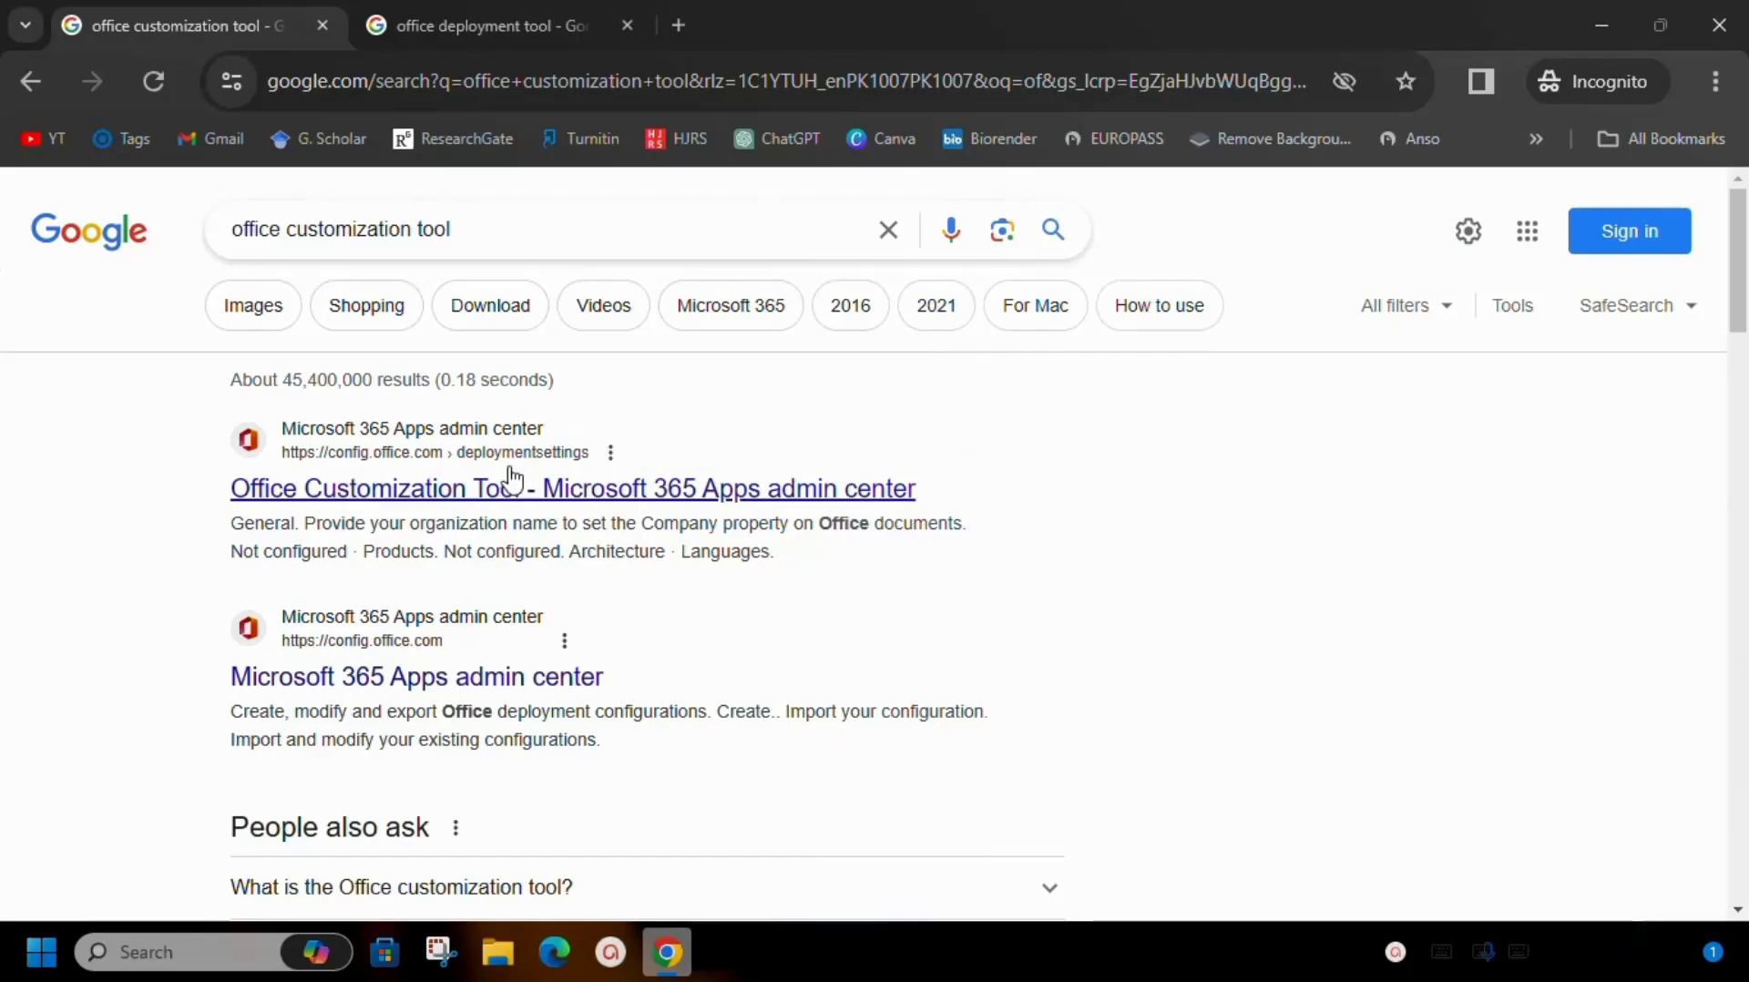
pyautogui.click(472, 501)
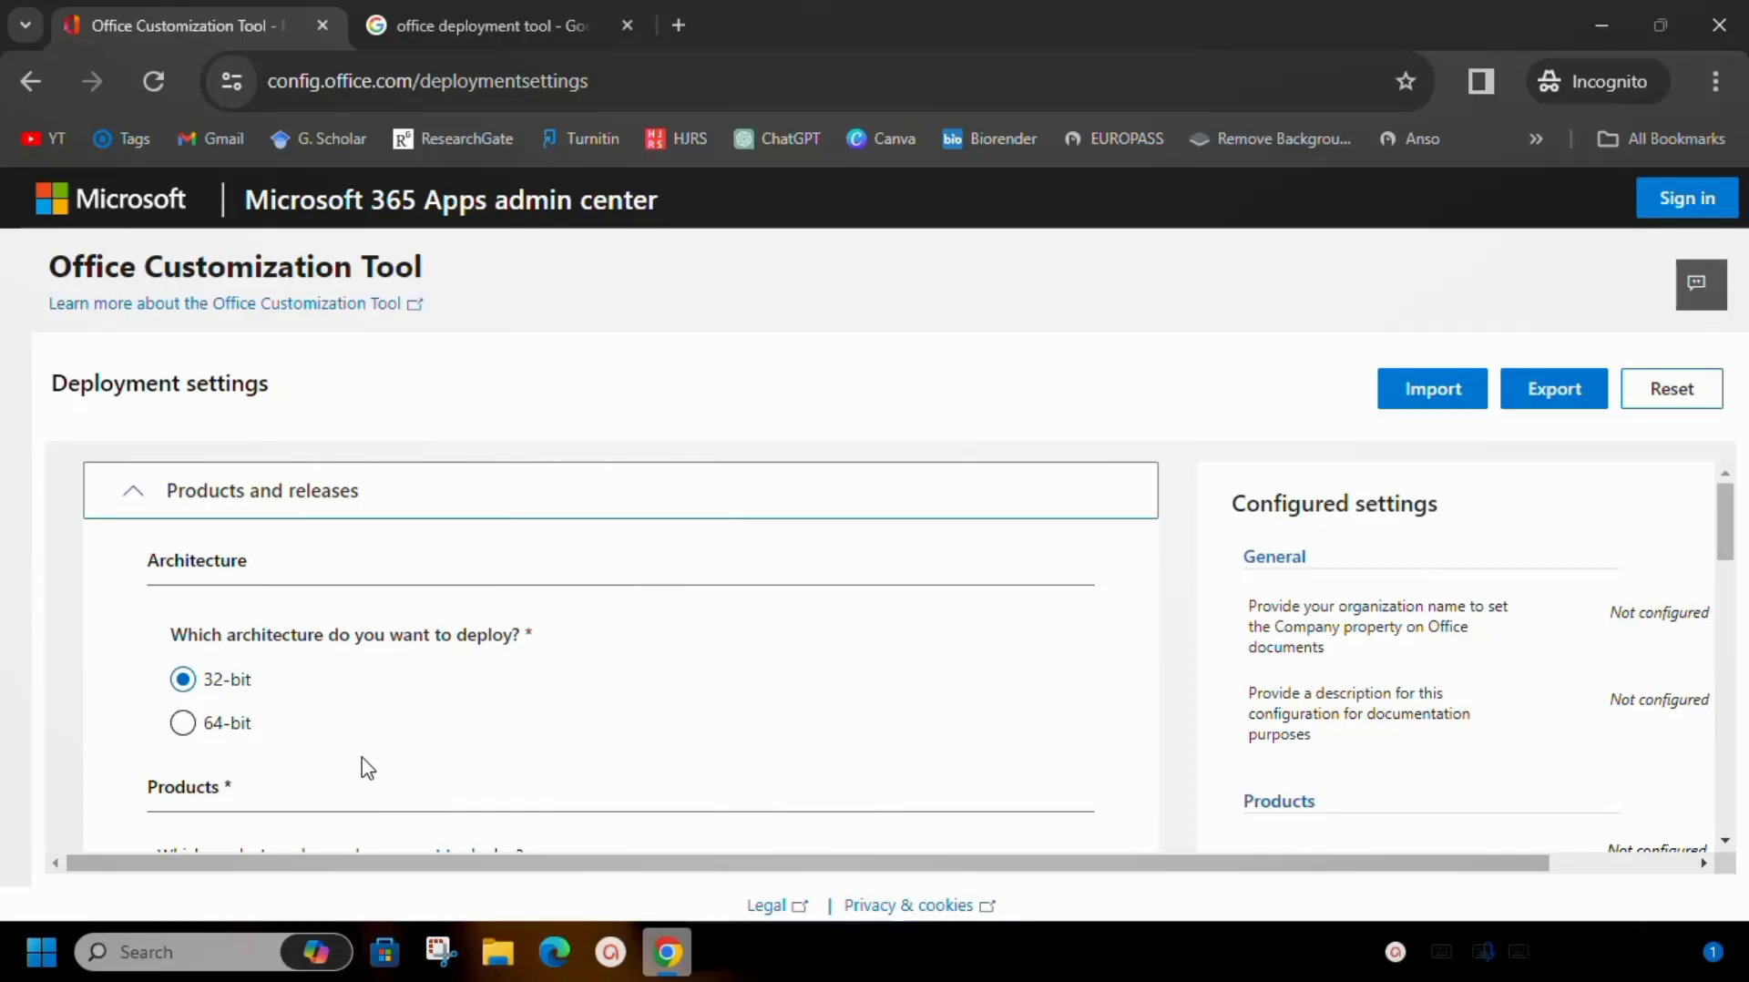
# - Choose 64-bit architecture and the Office Professional Plus 2019 - Volume License suite
pyautogui.click(182, 723)
pyautogui.scroll(-4, 831, 666)
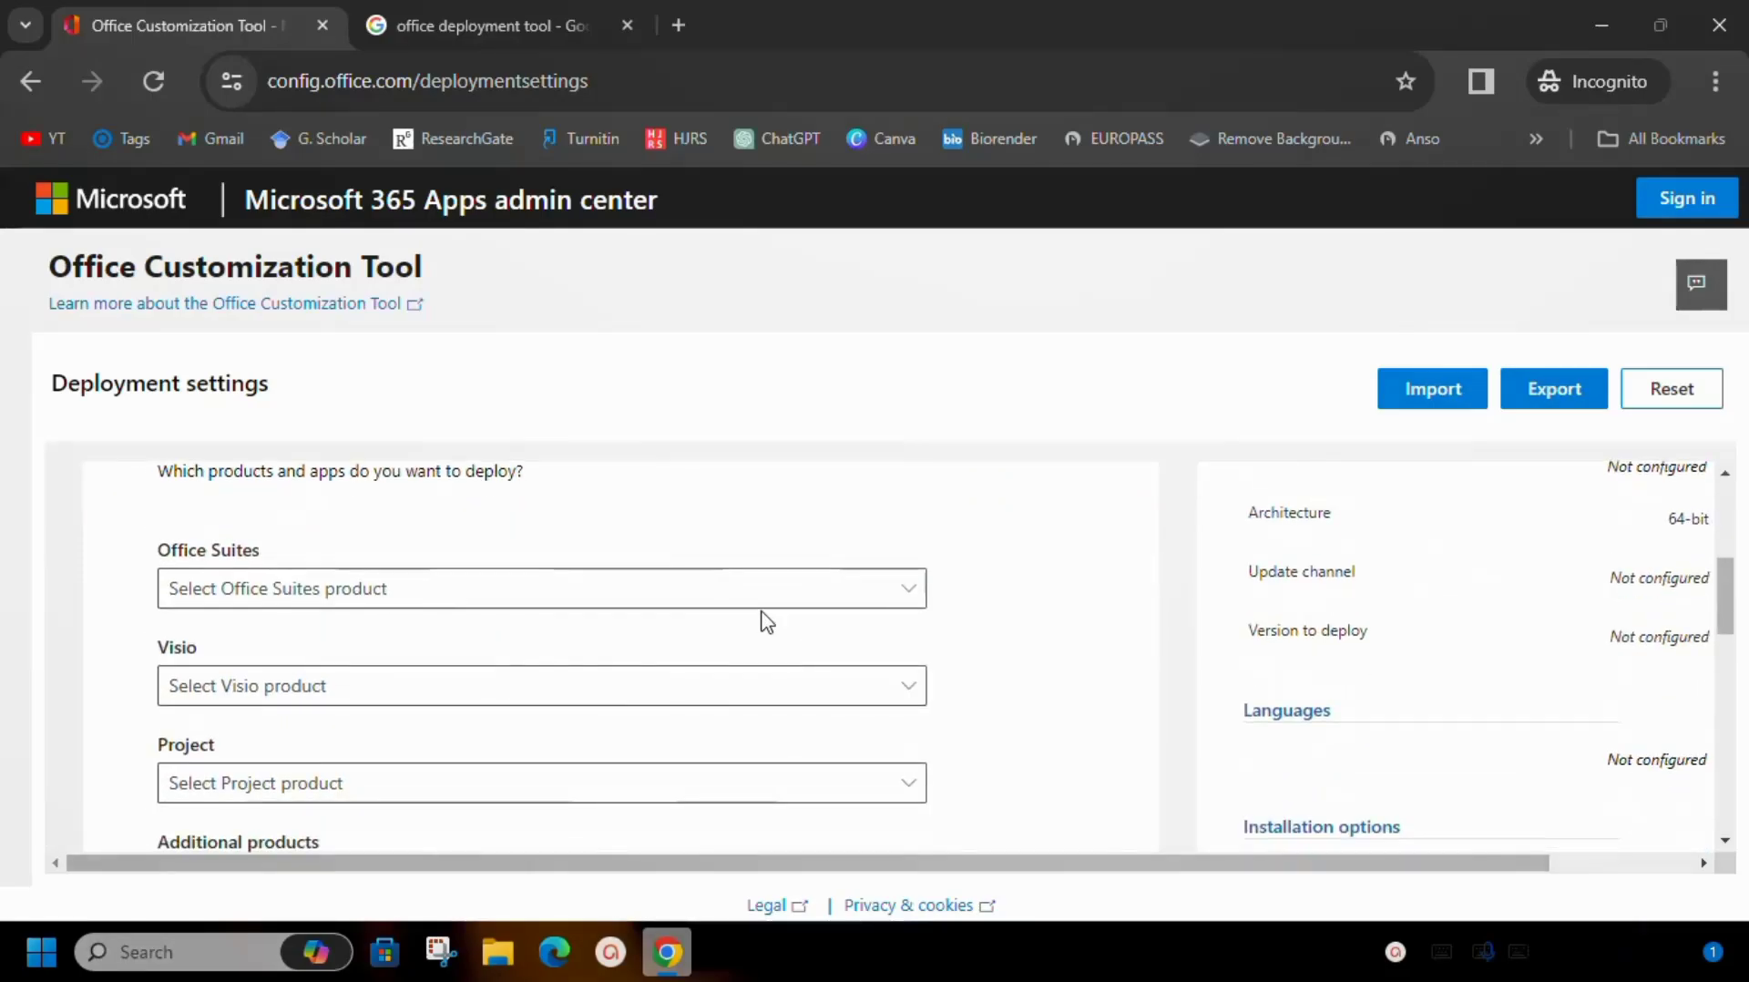
pyautogui.click(727, 594)
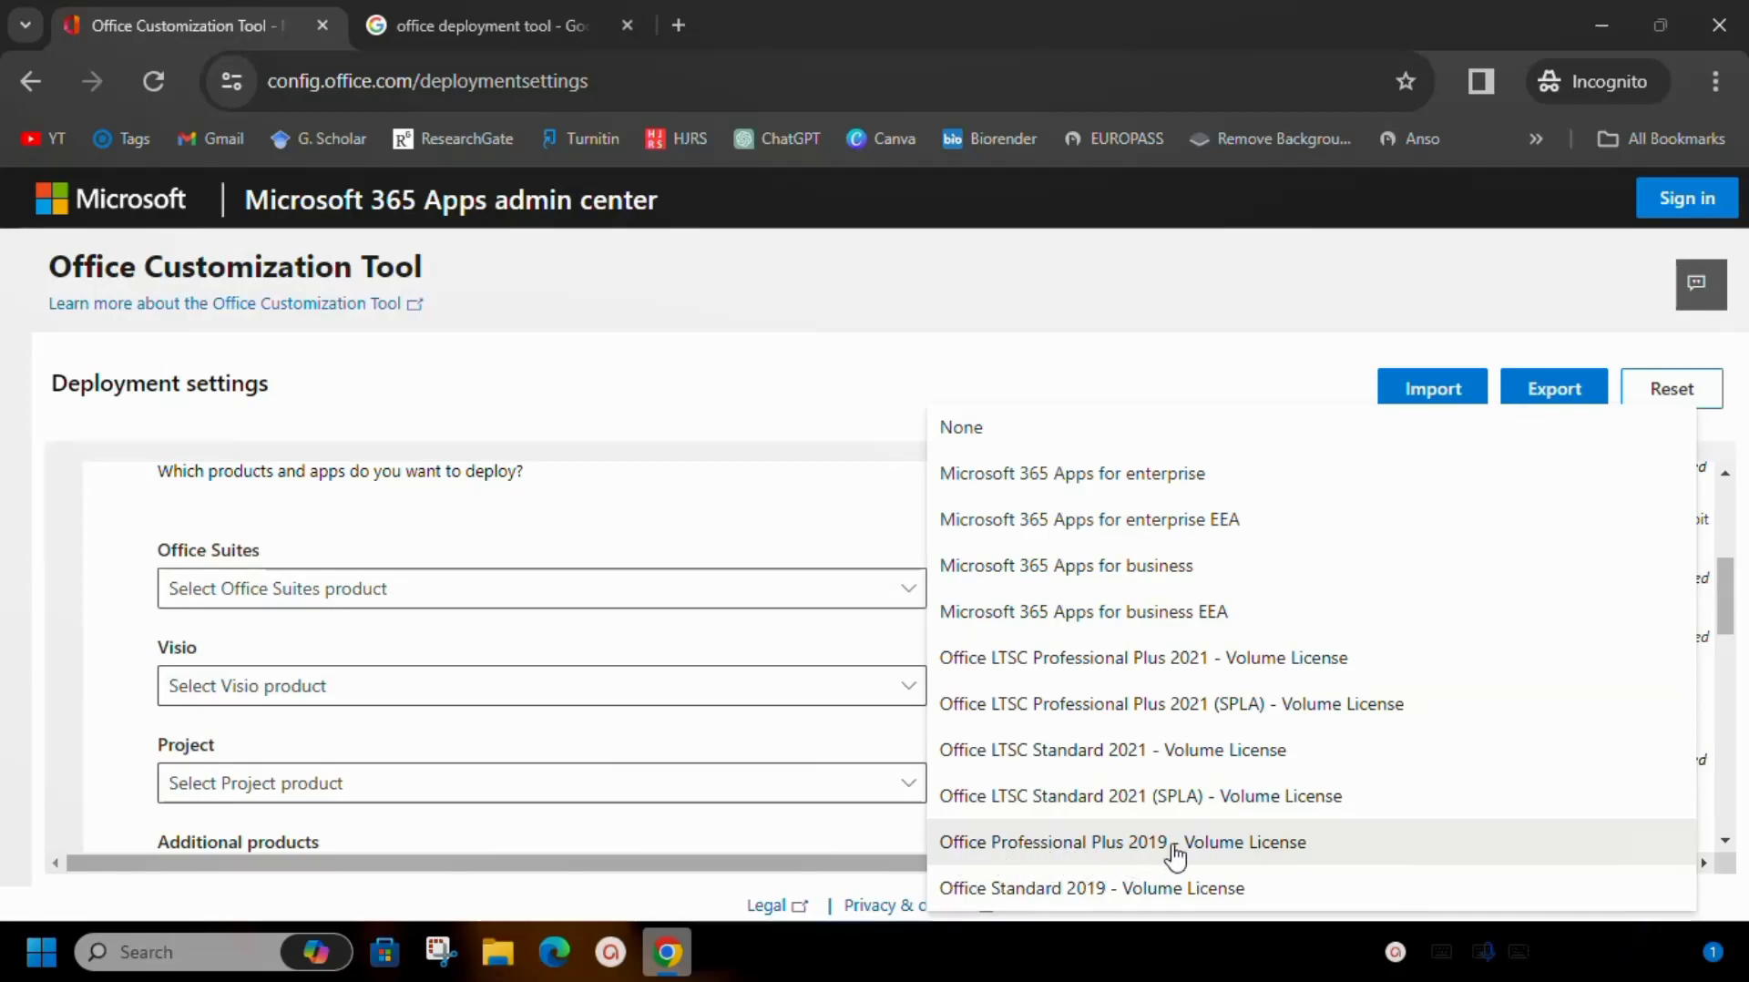
pyautogui.click(1235, 853)
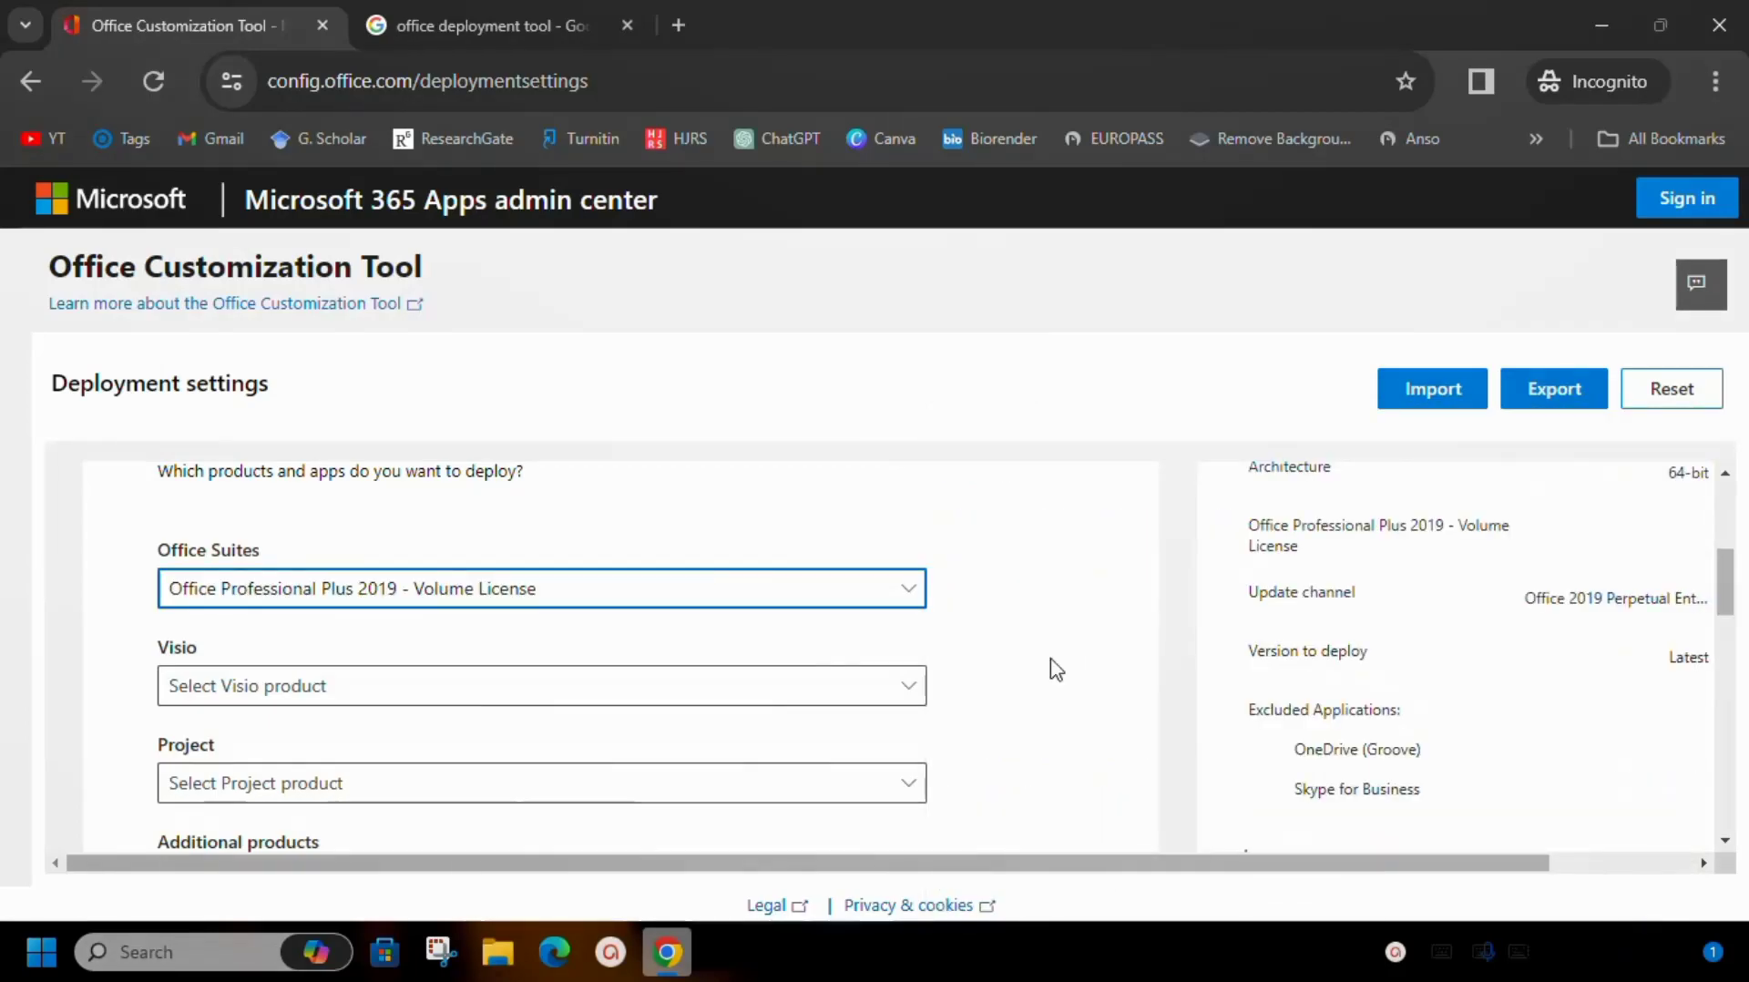
# - Set the primary language to Match Operating System
pyautogui.scroll(-9, 1054, 670)
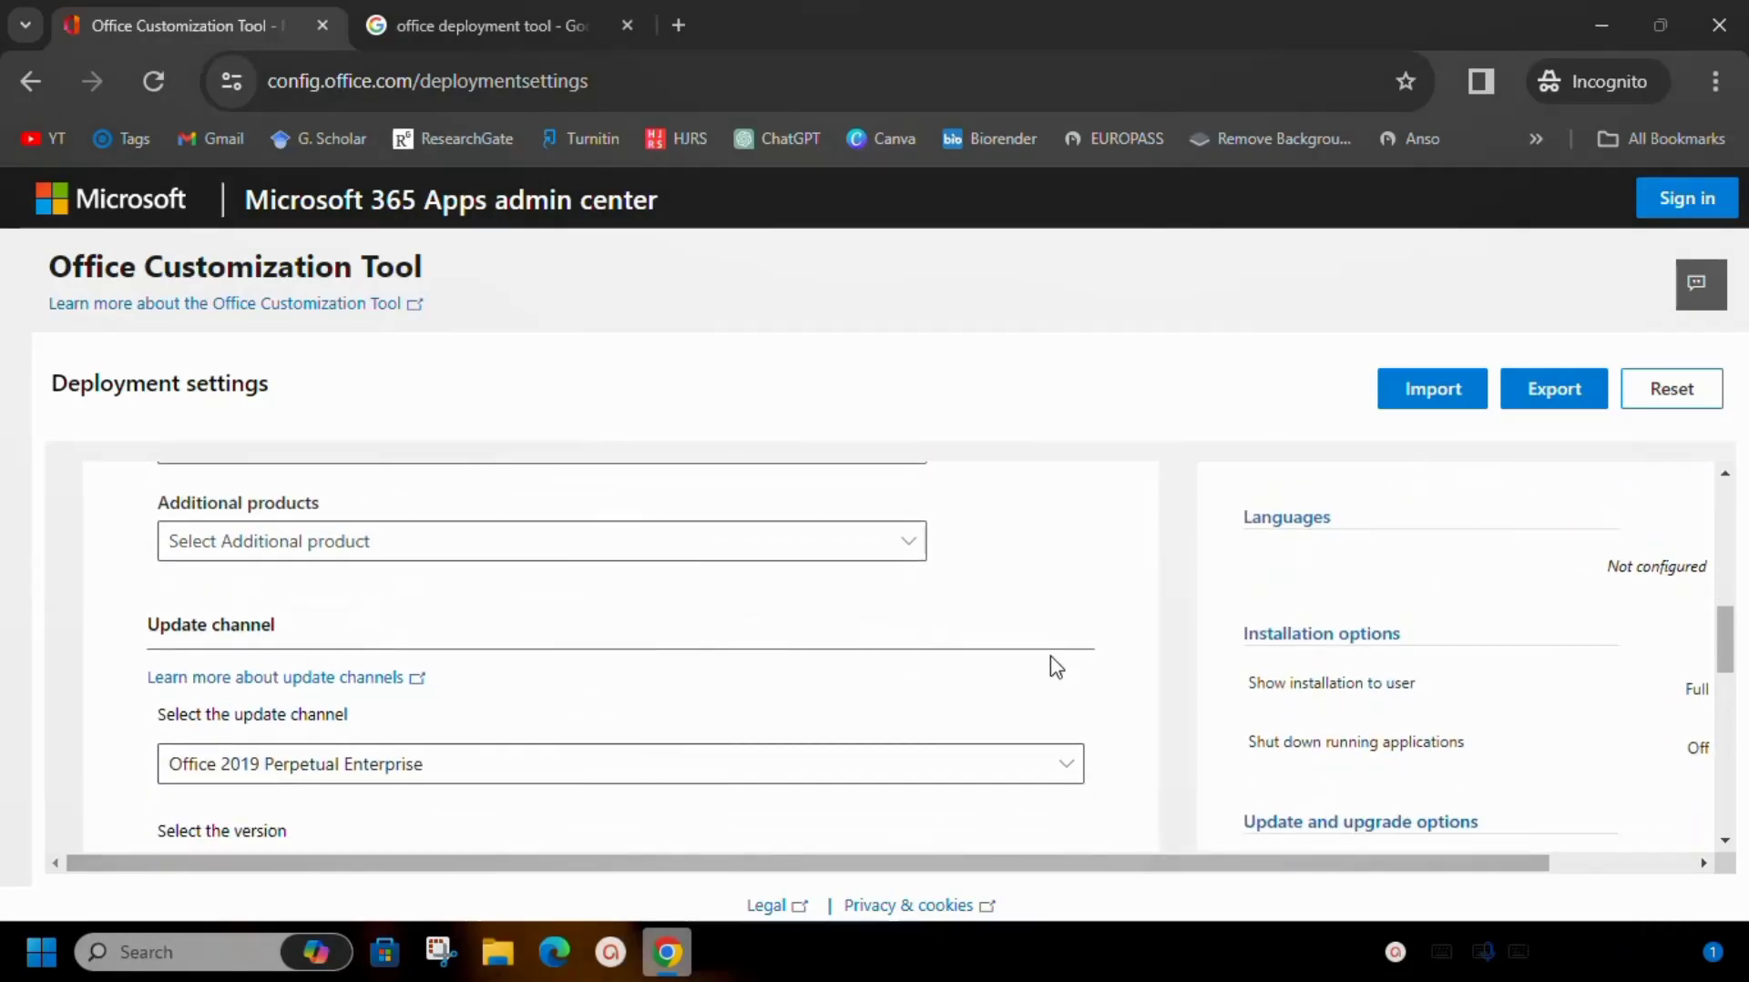
pyautogui.scroll(-5, 1055, 670)
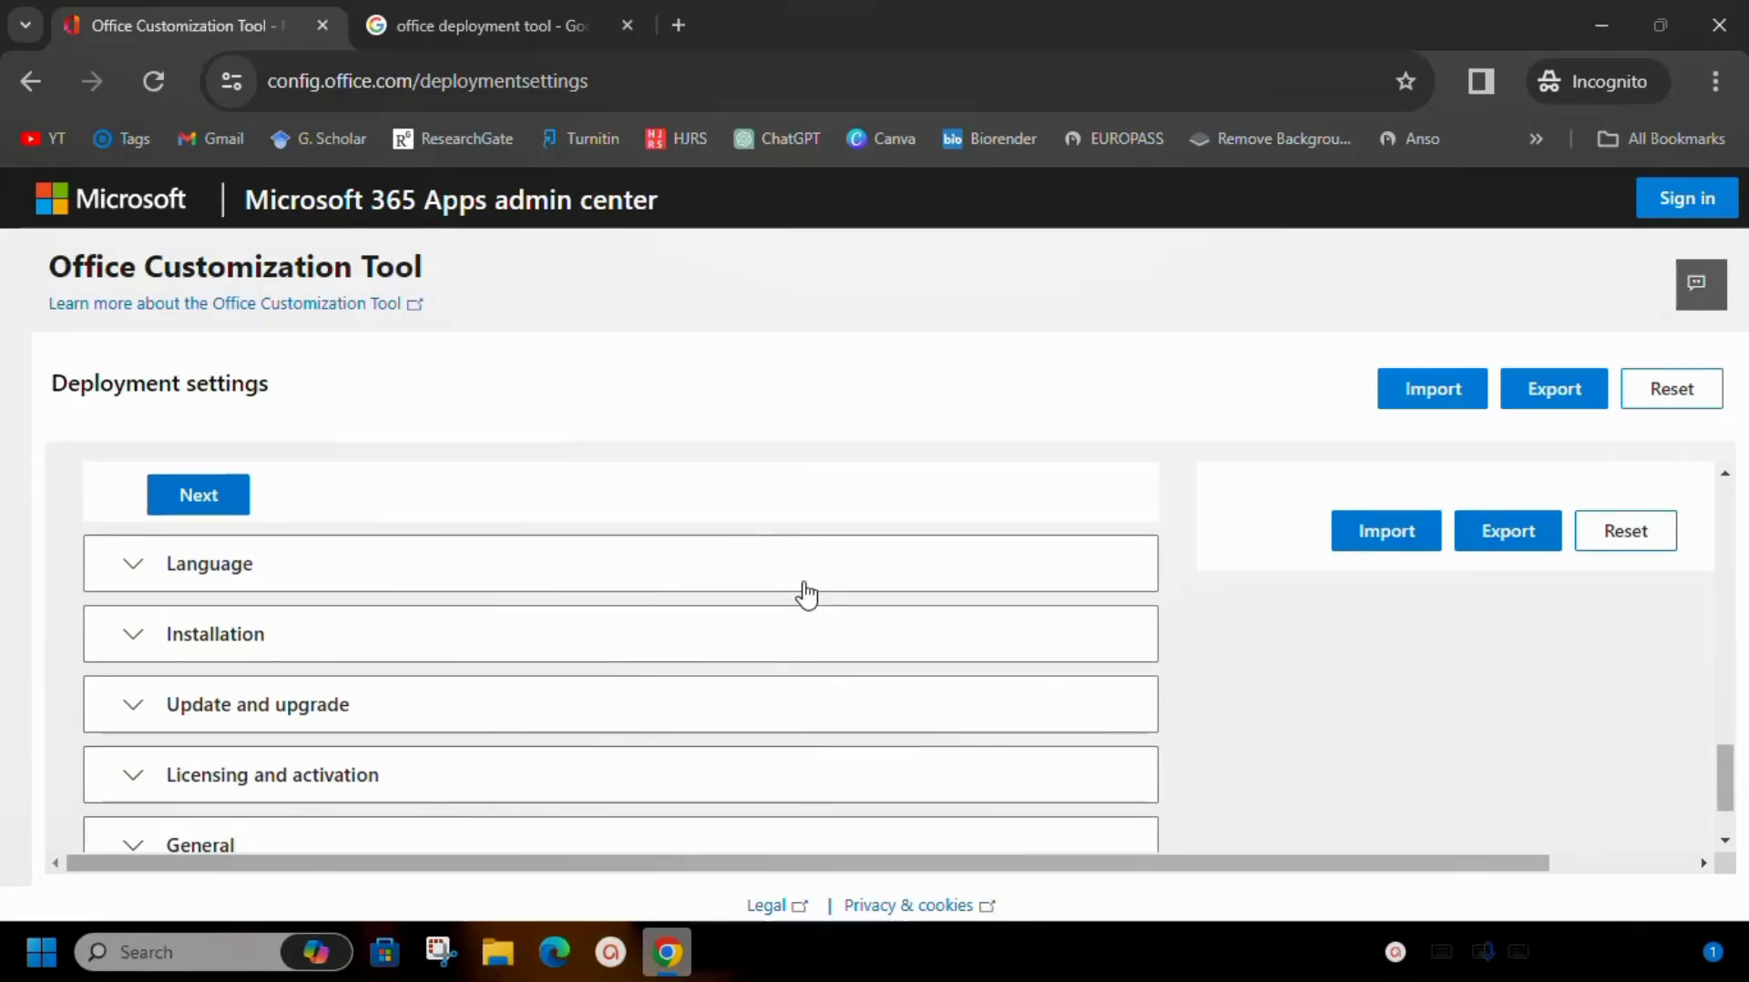
pyautogui.click(801, 581)
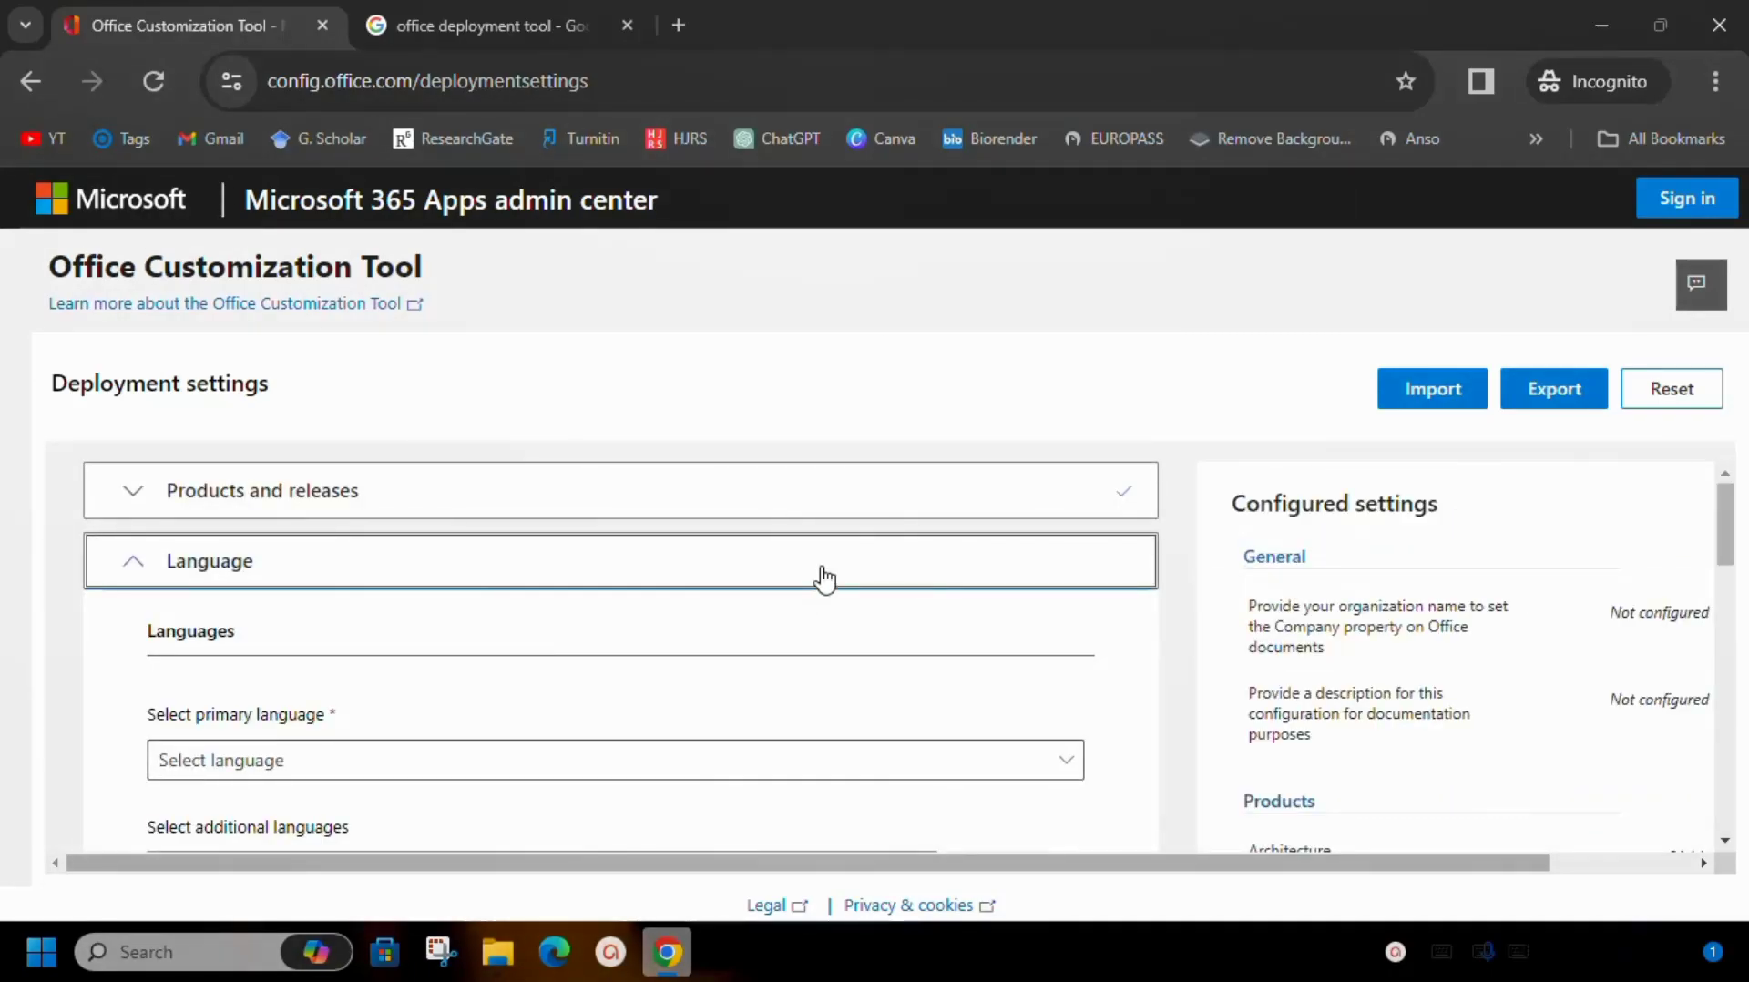
pyautogui.scroll(-1, 839, 631)
pyautogui.click(839, 631)
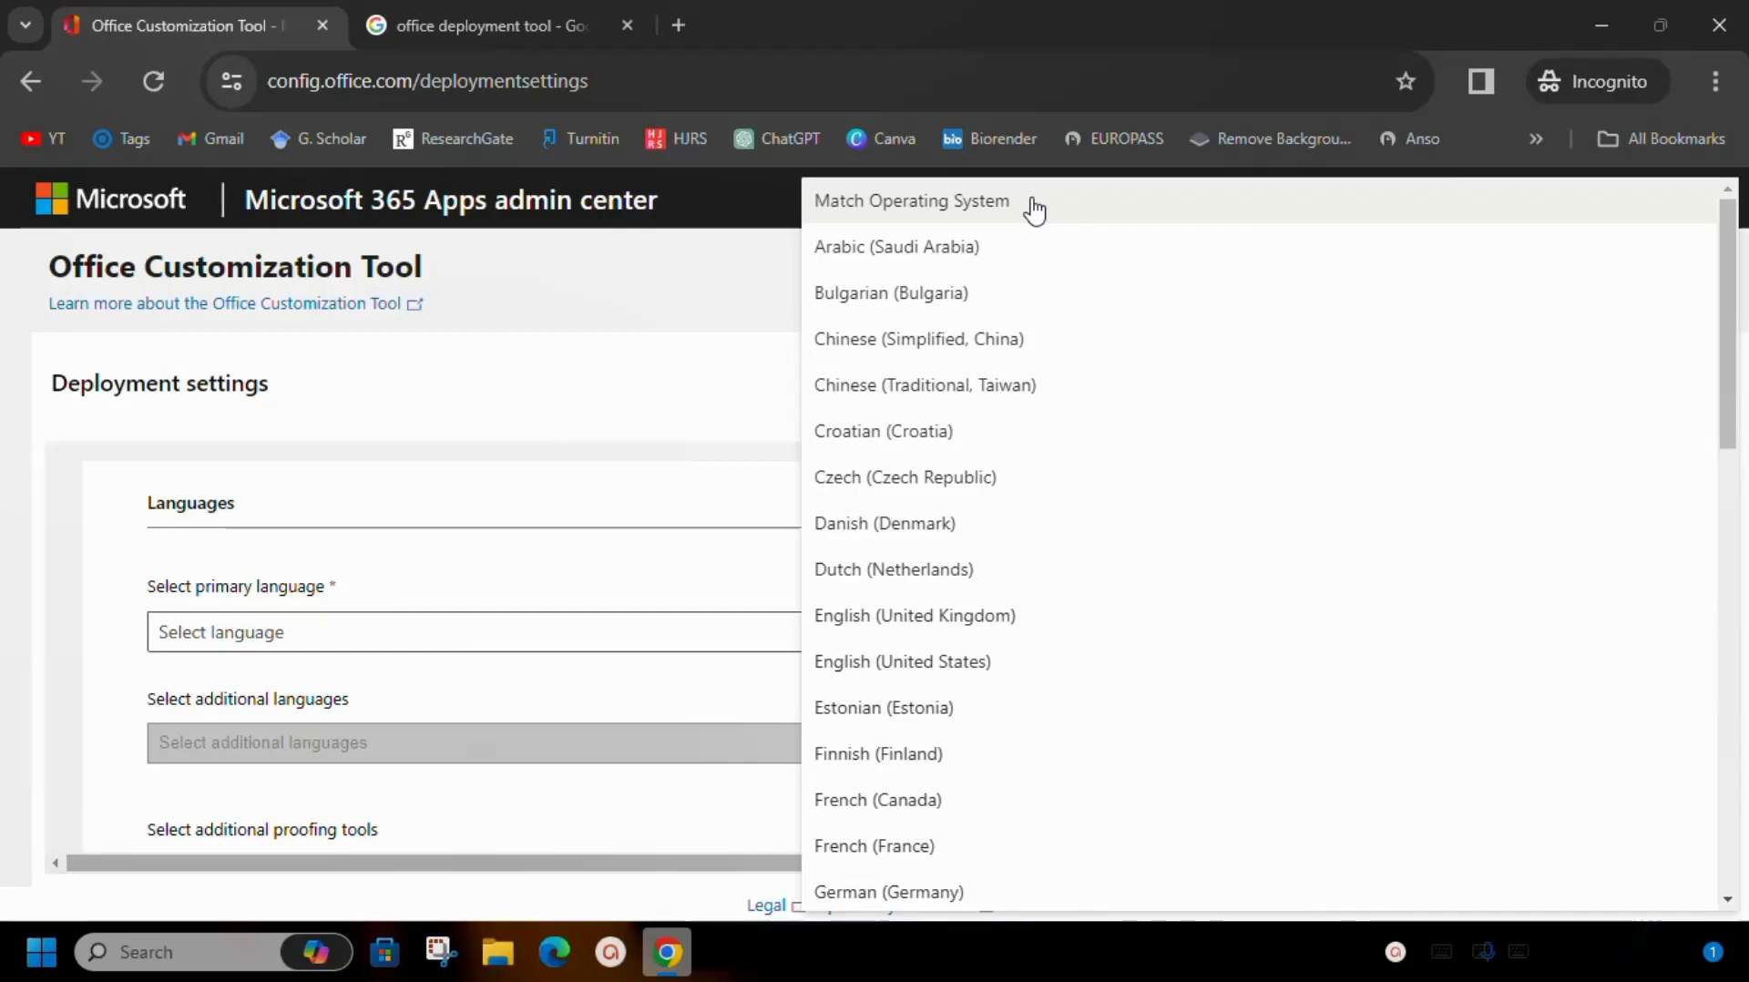
pyautogui.click(1034, 210)
pyautogui.scroll(1, 1187, 680)
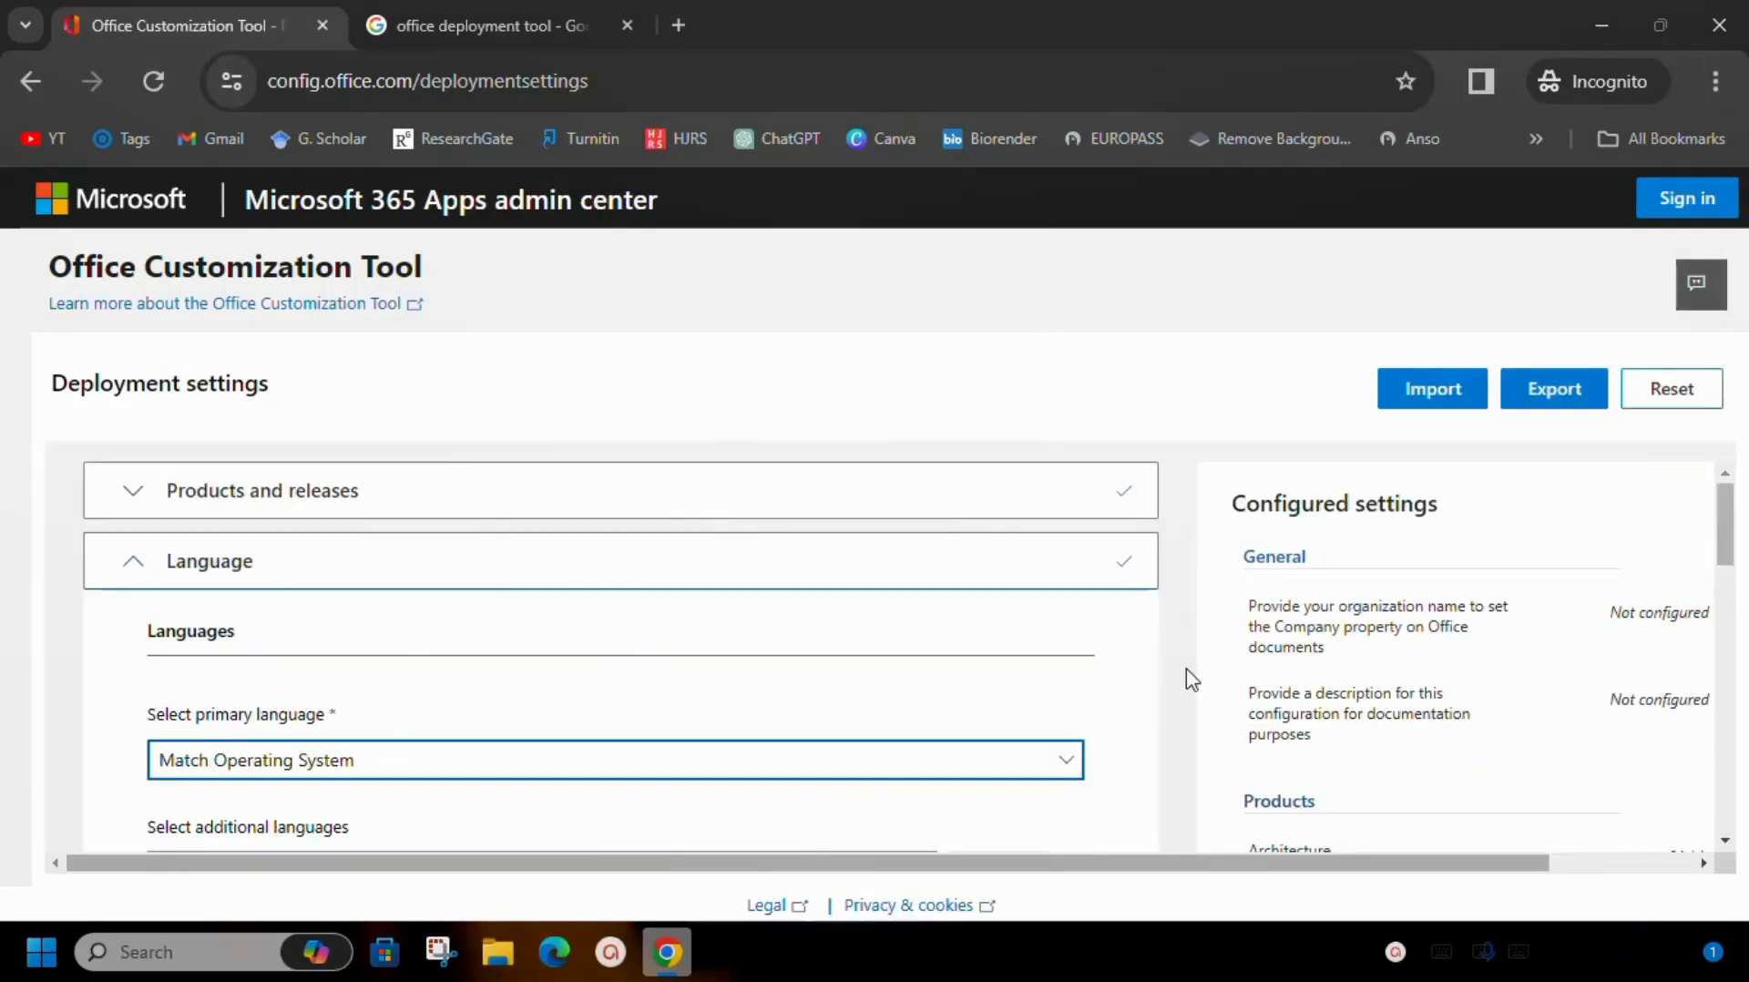
# - Start the export with Office Open XML formats as the default file format
pyautogui.click(1532, 414)
pyautogui.click(472, 574)
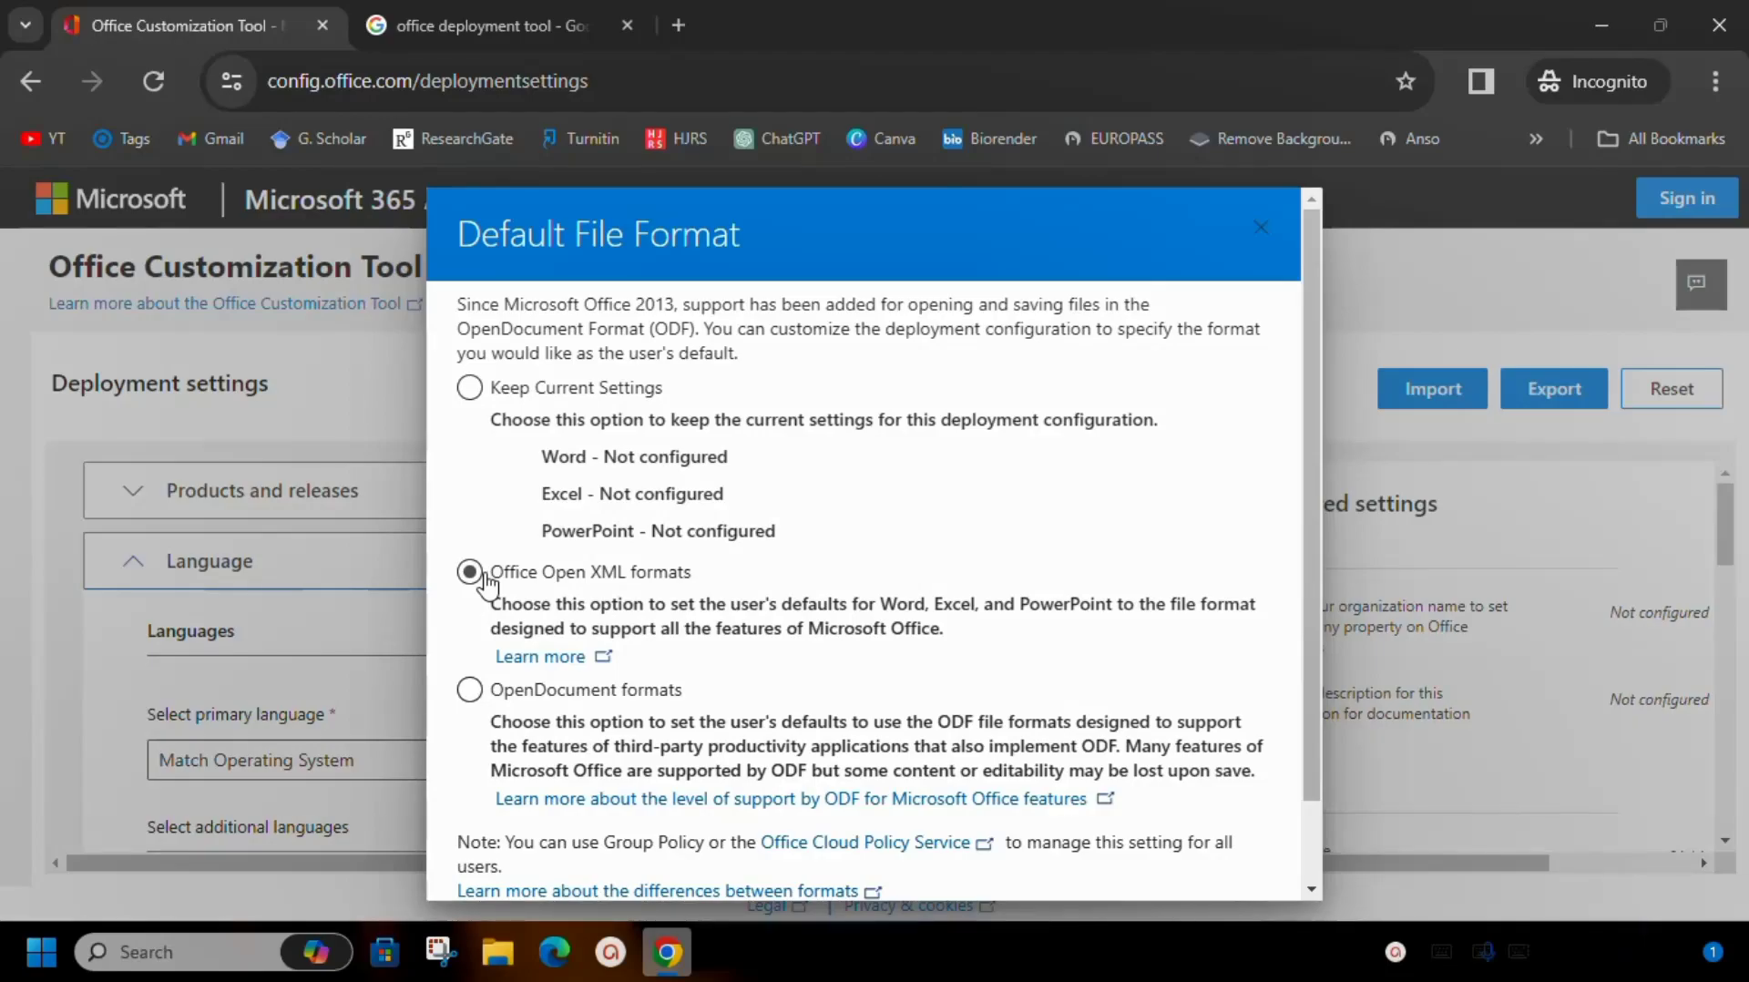
pyautogui.scroll(-1, 972, 579)
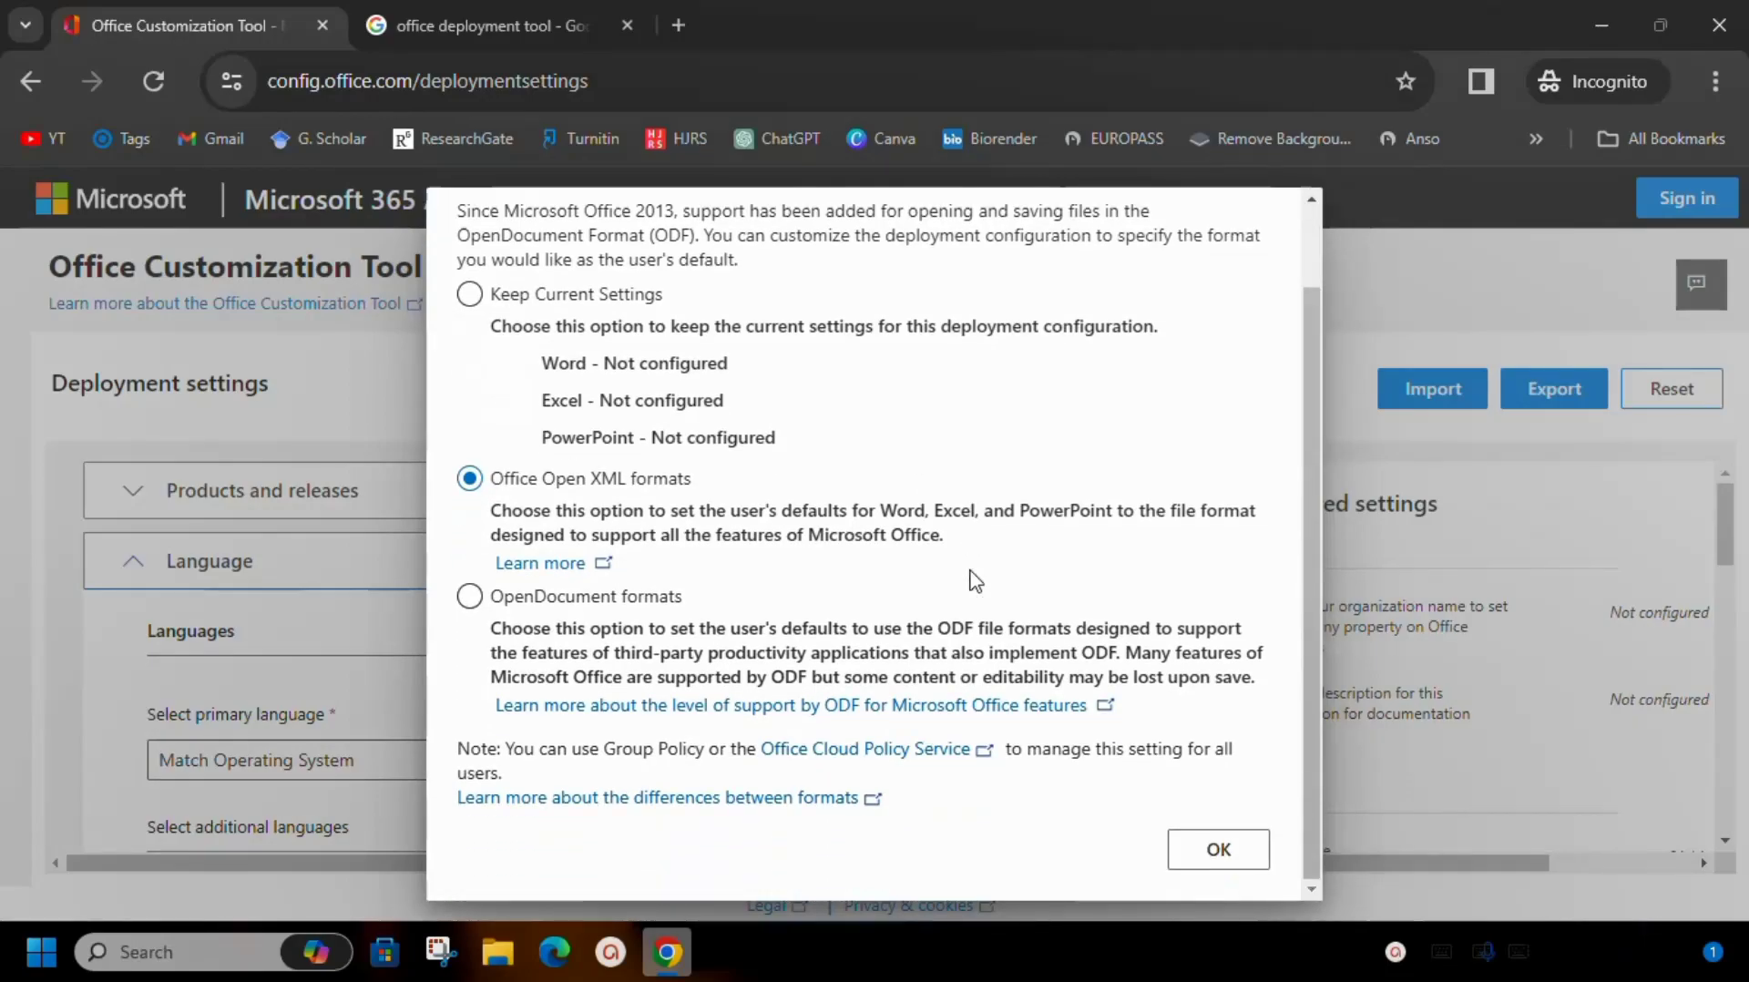
pyautogui.click(1216, 850)
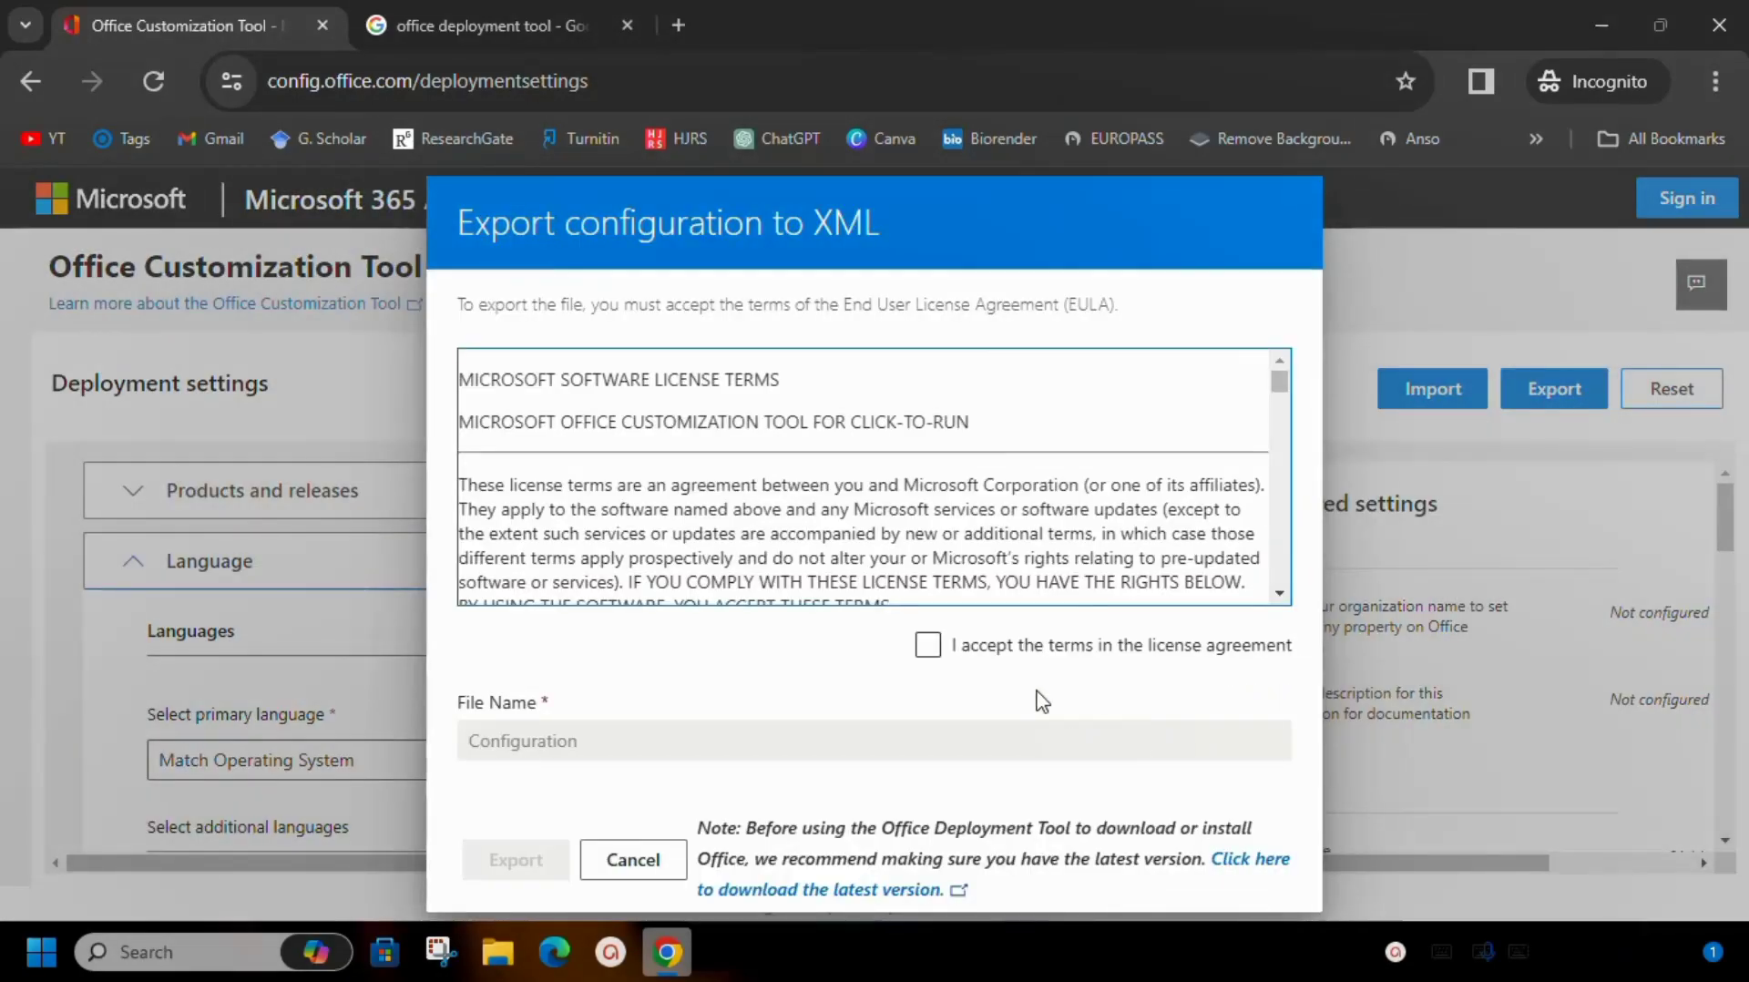
# - Accept the license terms and export the file named Configuration
pyautogui.click(1049, 658)
pyautogui.click(1055, 665)
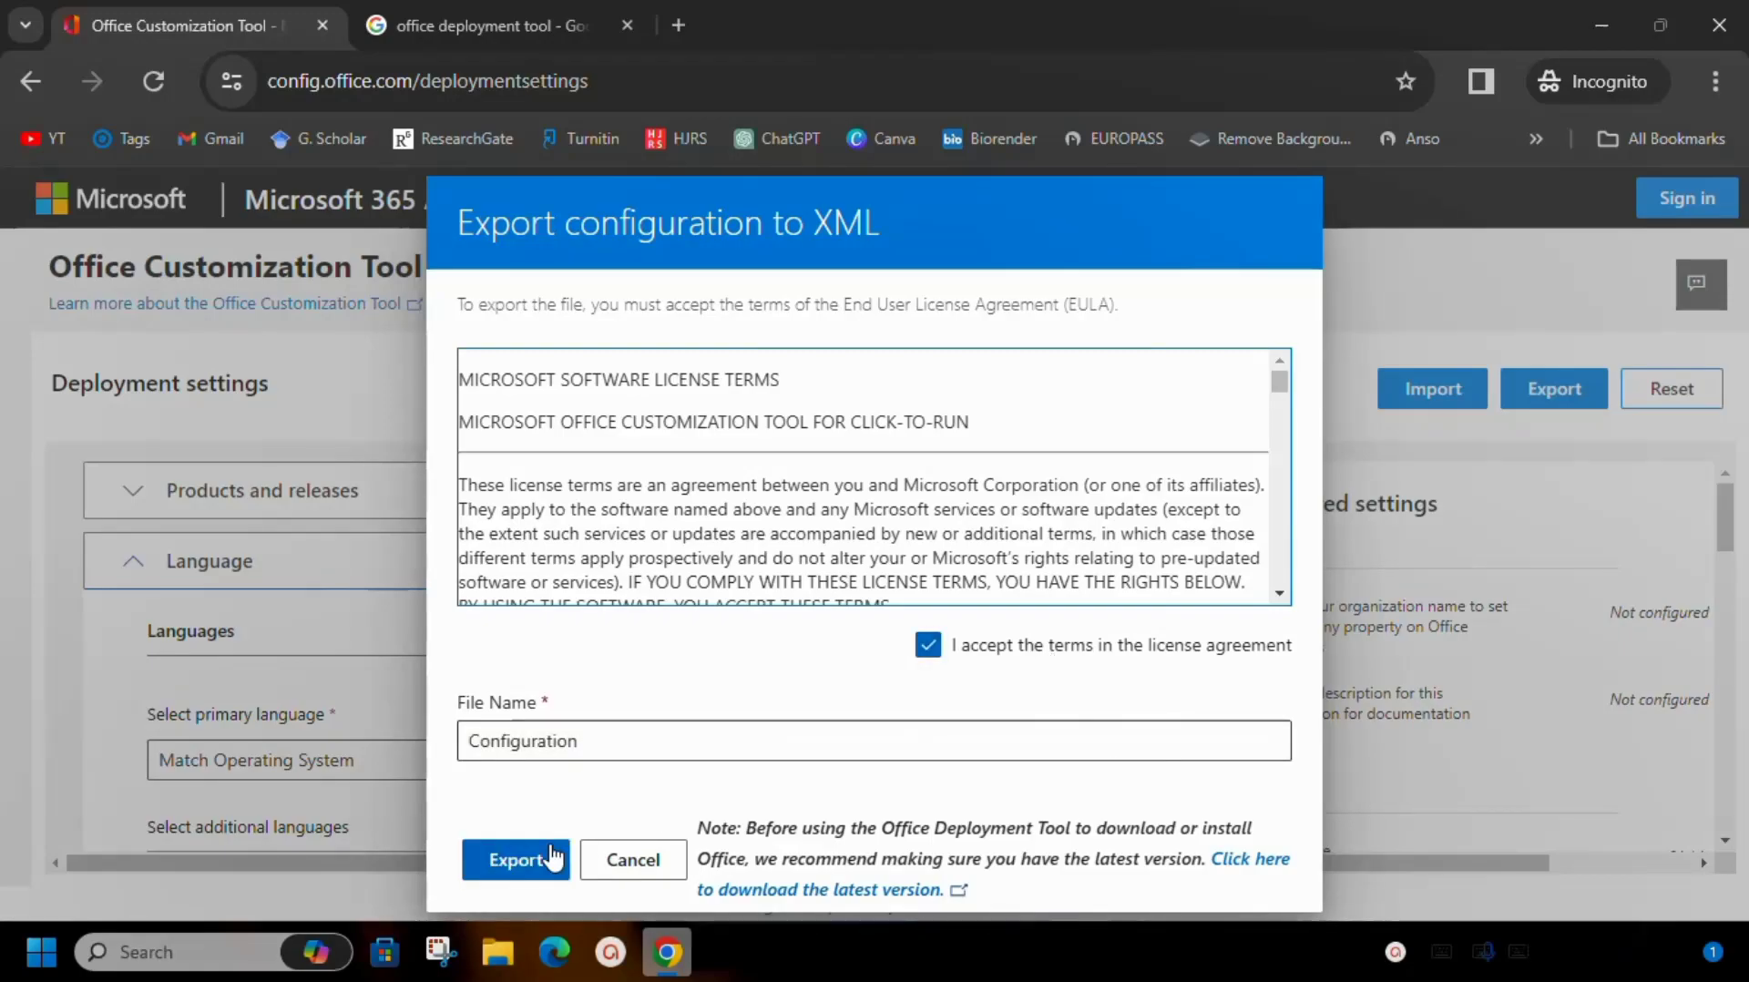
pyautogui.click(503, 863)
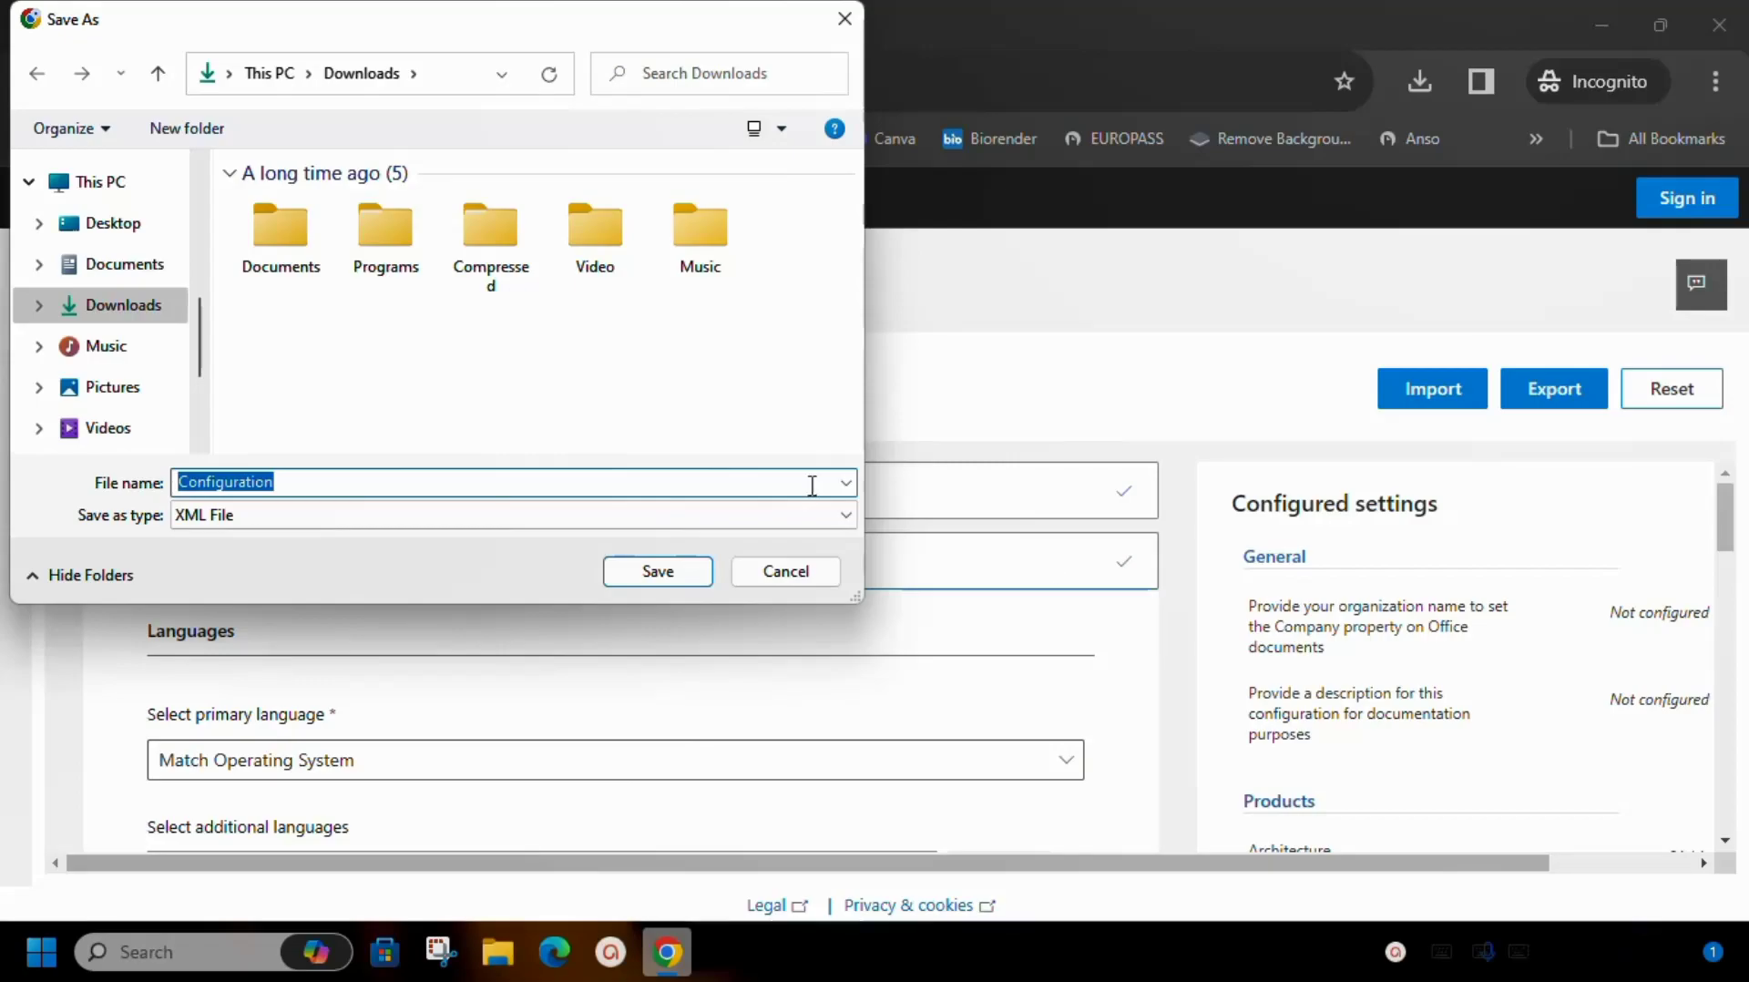
# - Save Configuration as an XML file into C:\Office 2019
pyautogui.scroll(1, 132, 375)
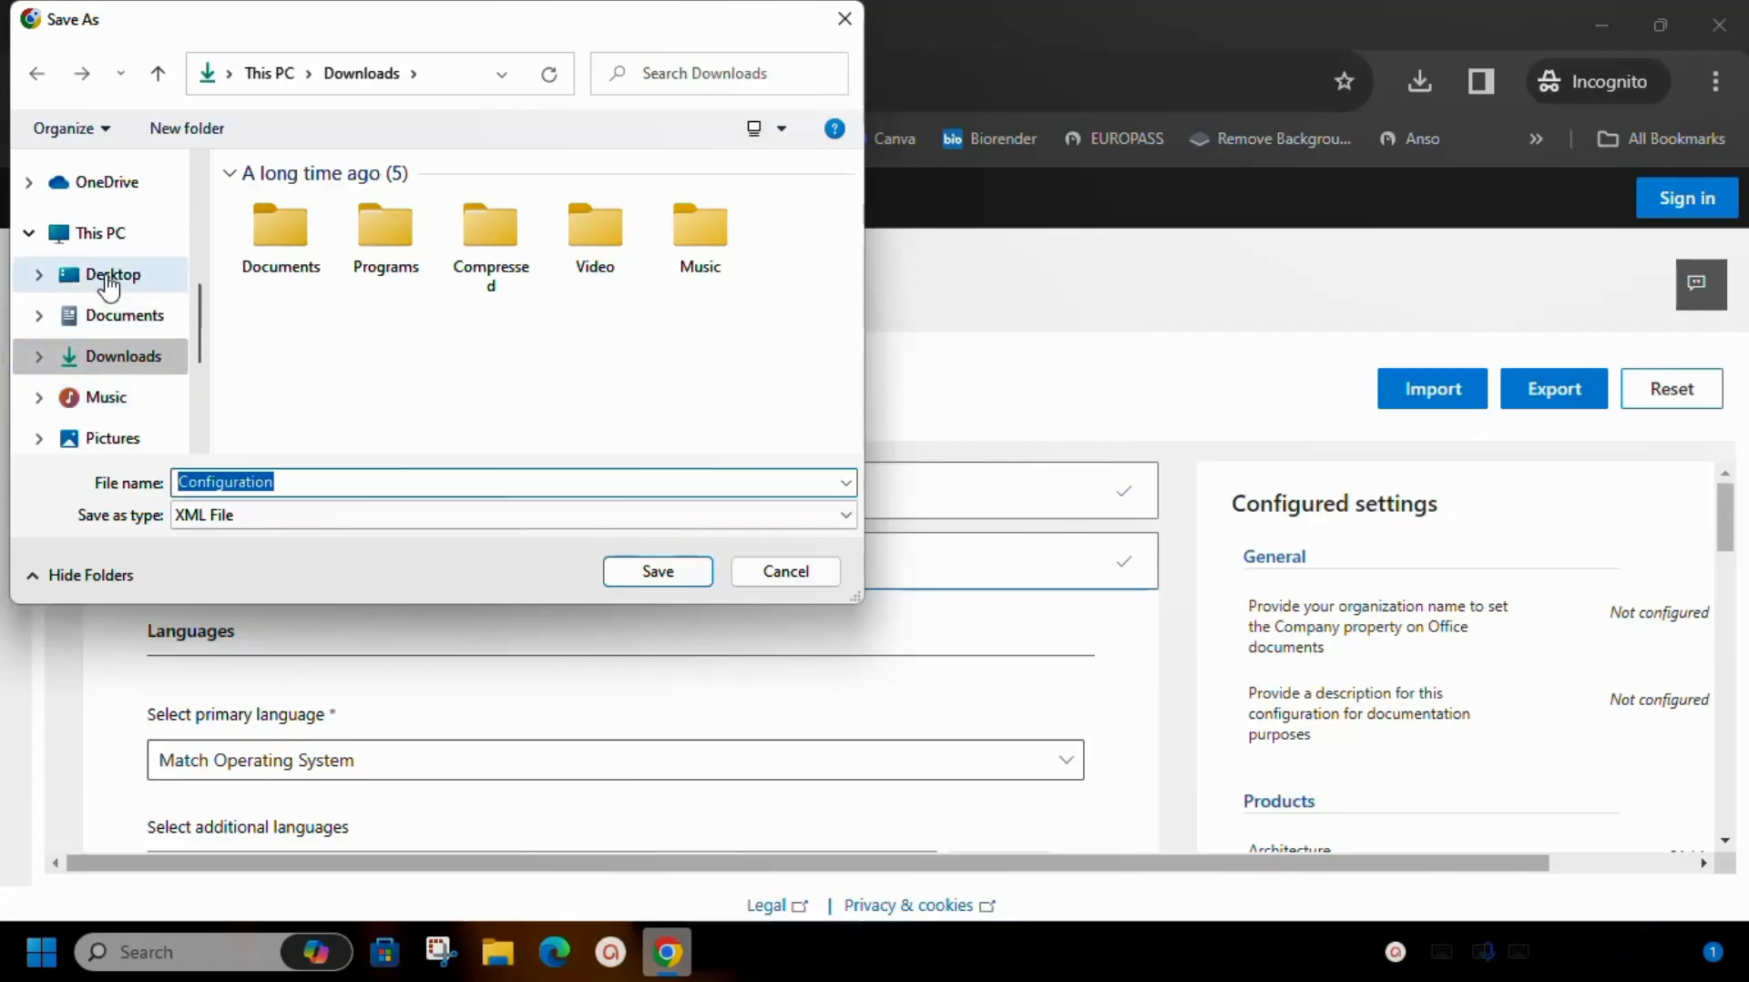
pyautogui.click(100, 239)
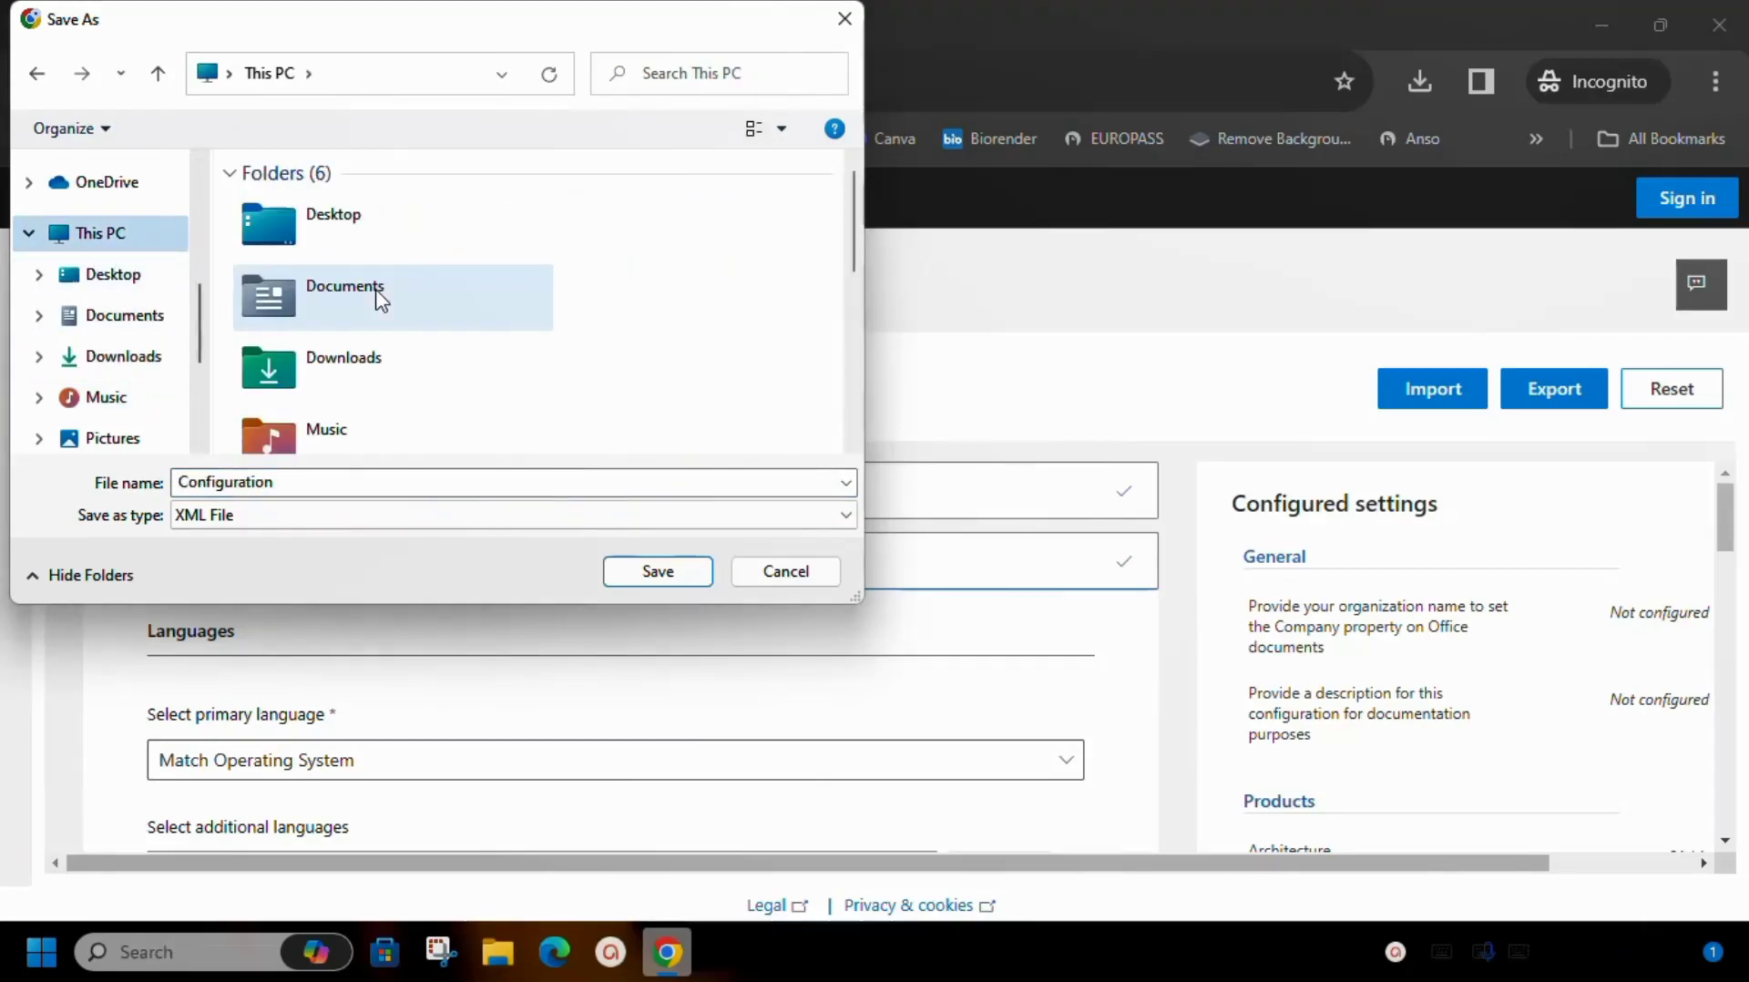
pyautogui.scroll(-5, 380, 300)
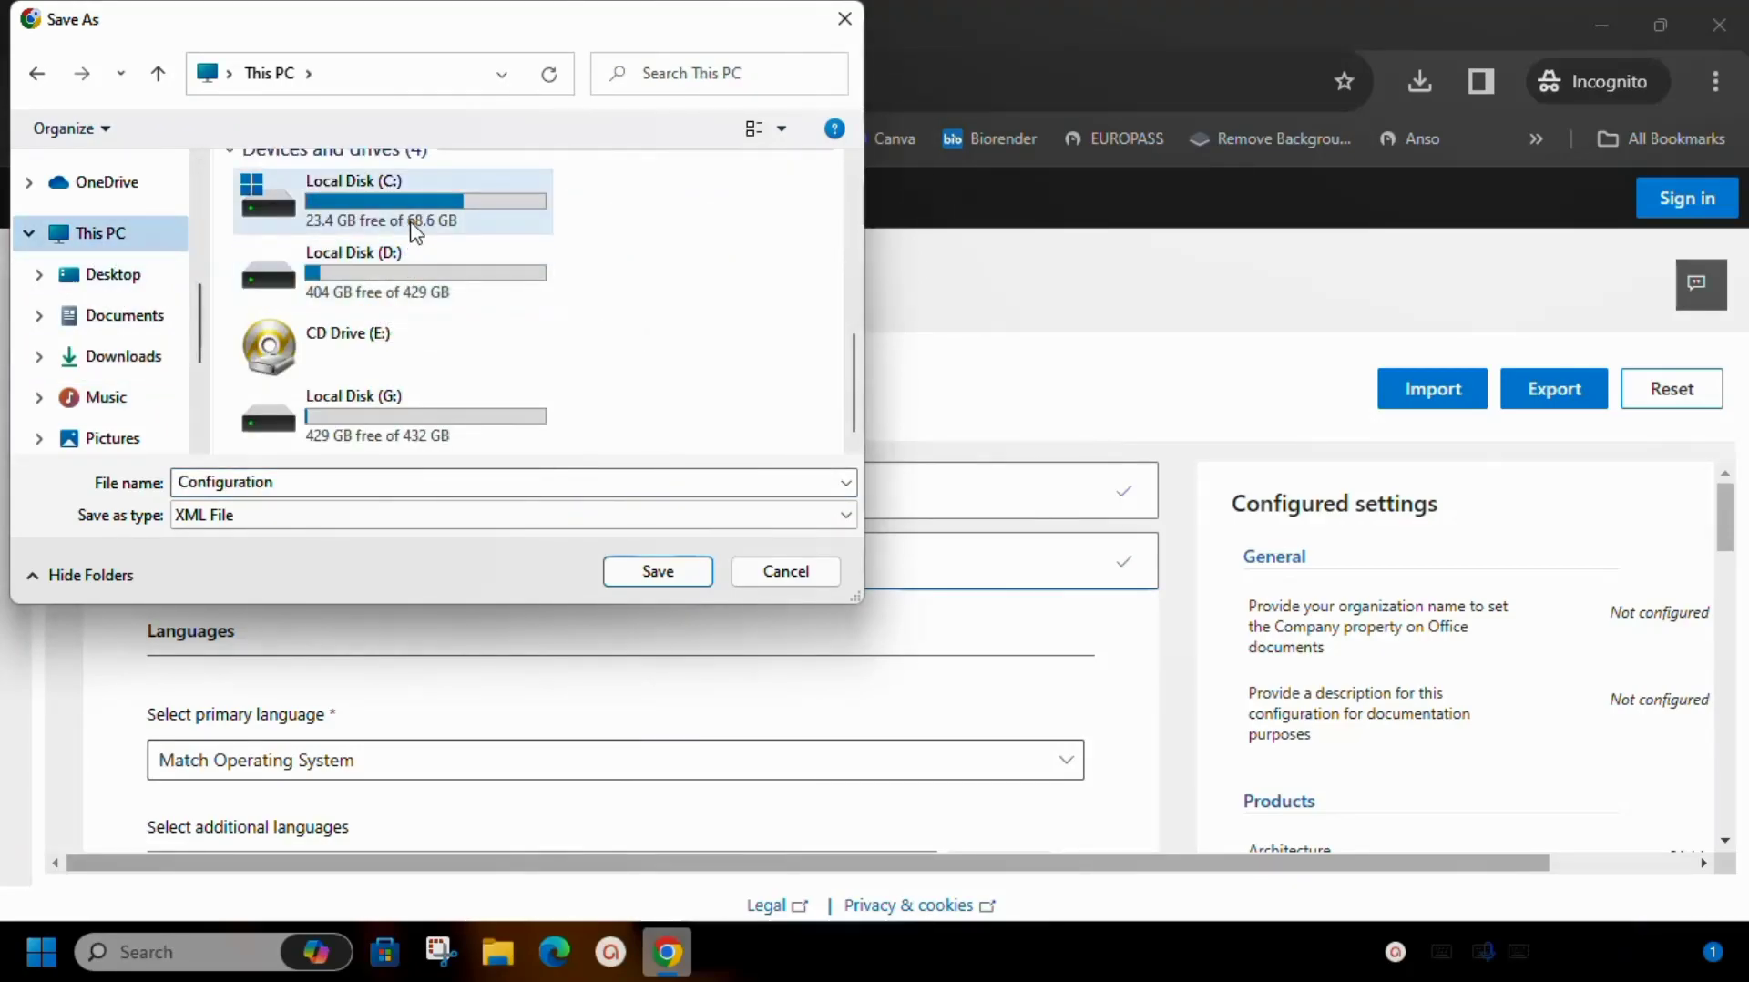
pyautogui.doubleClick(416, 228)
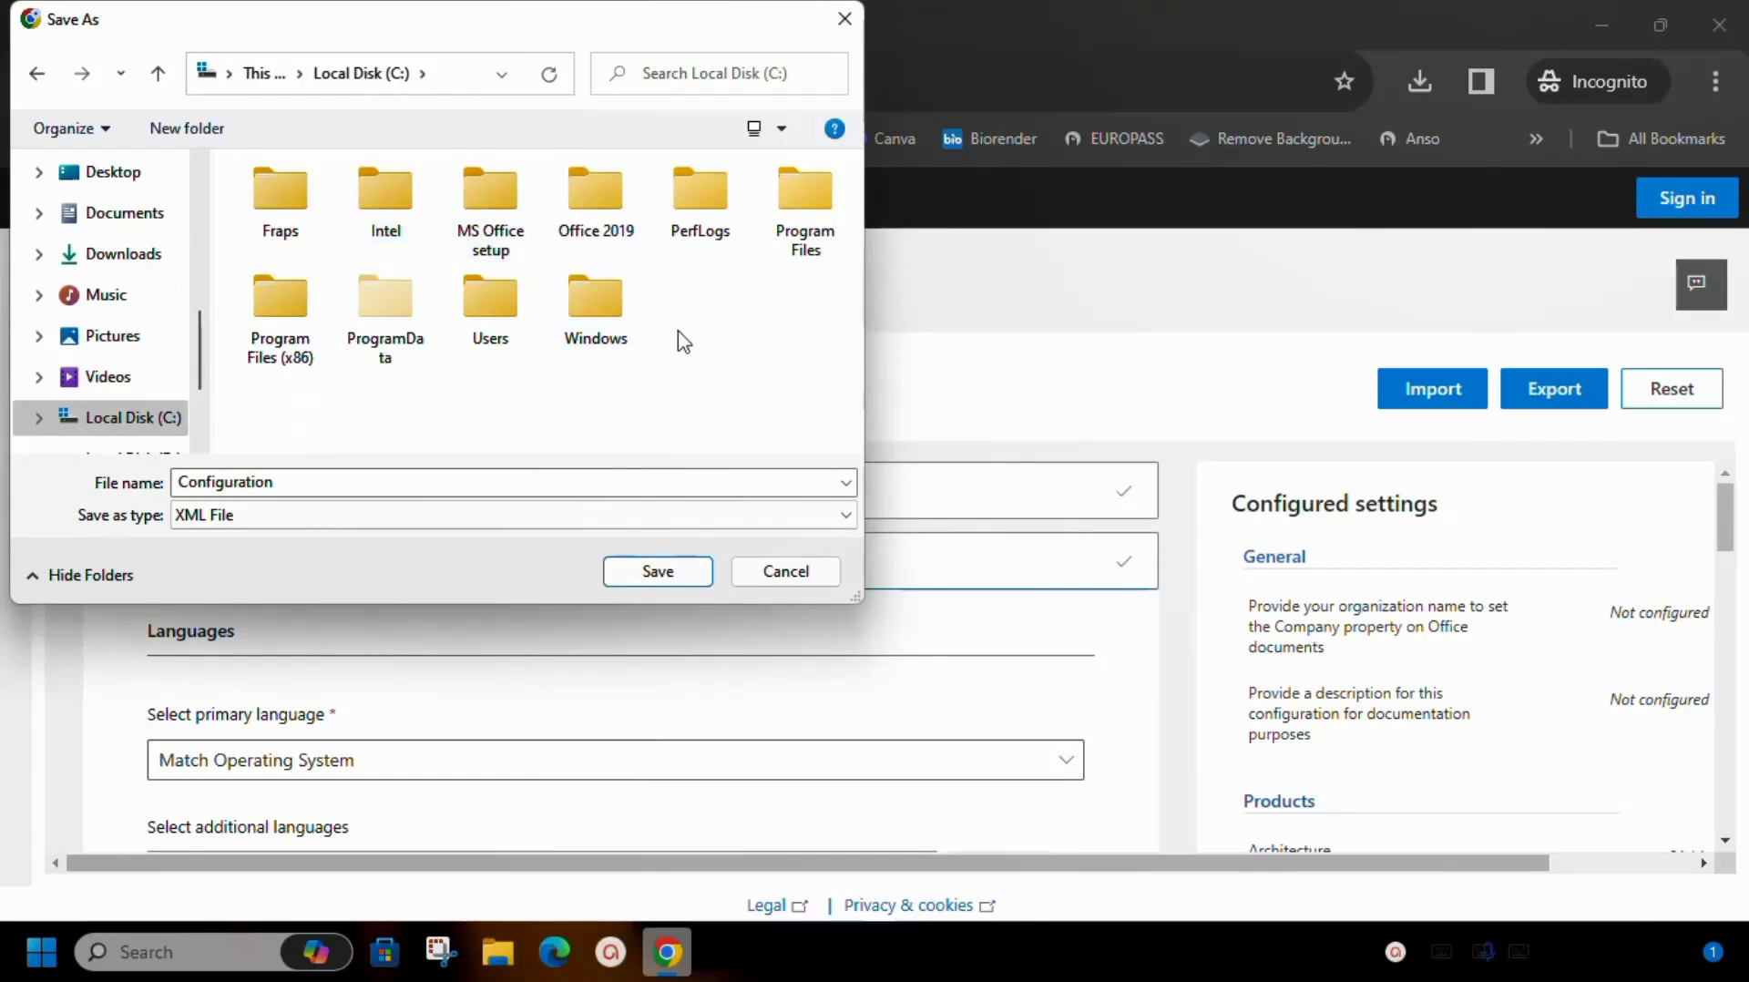
pyautogui.doubleClick(592, 186)
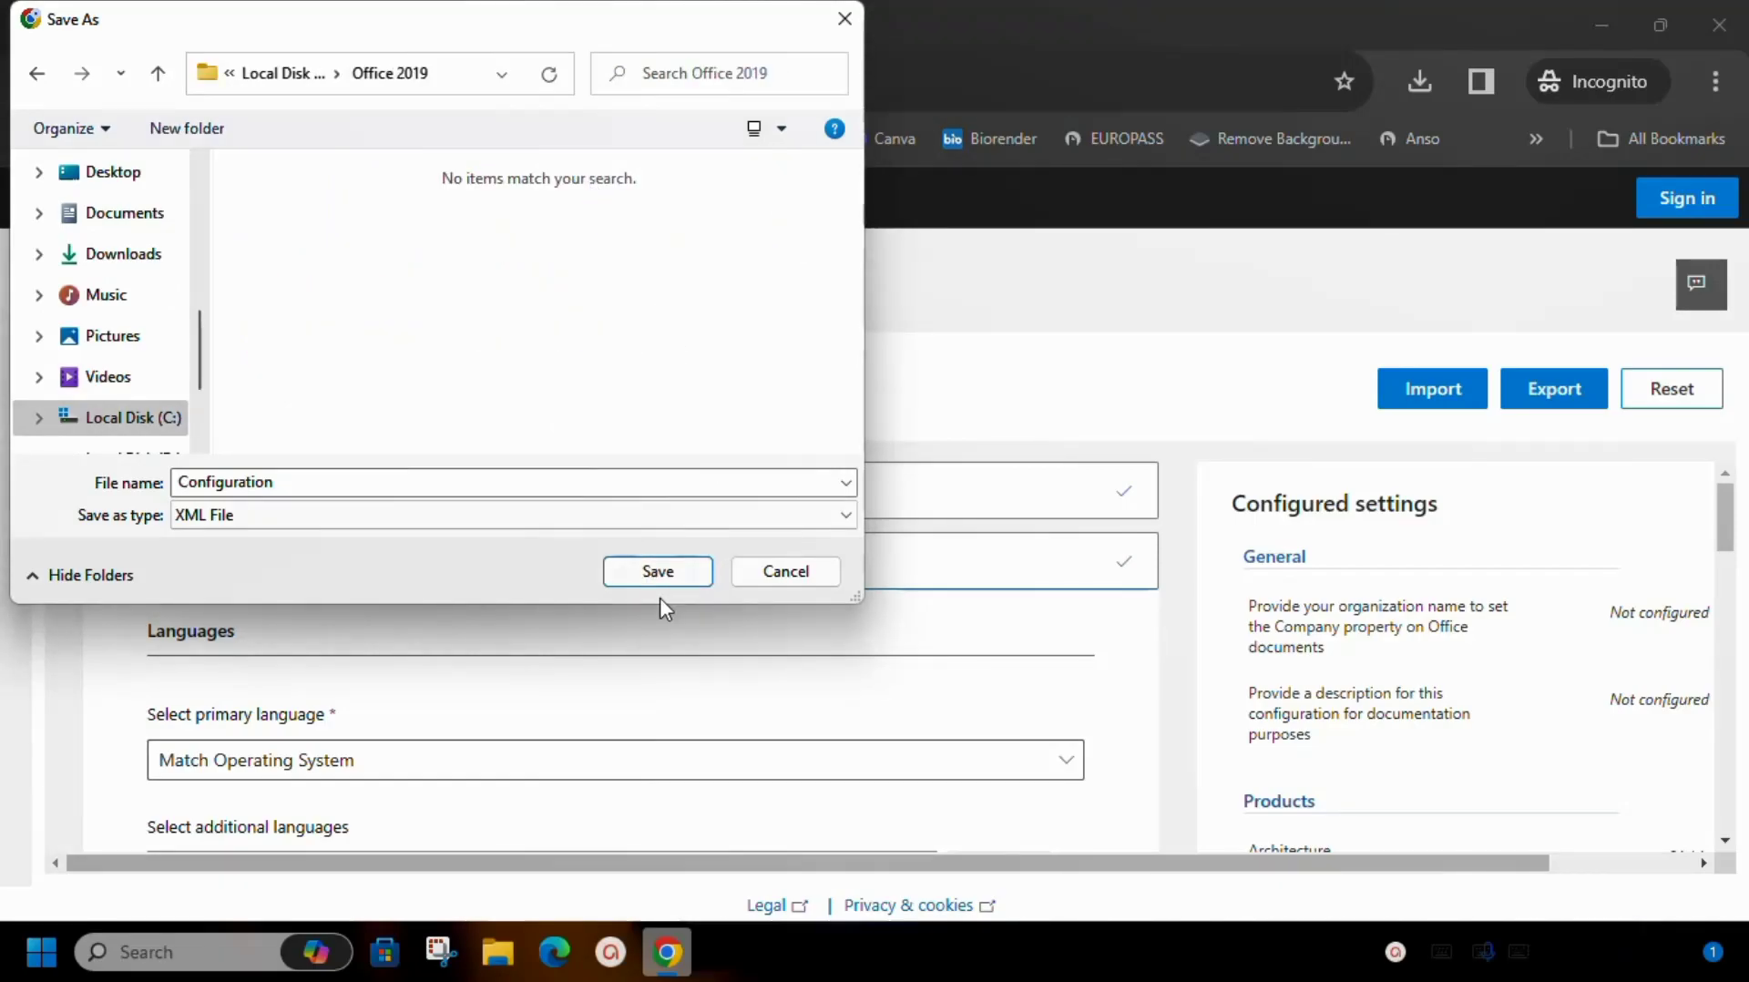
pyautogui.click(652, 571)
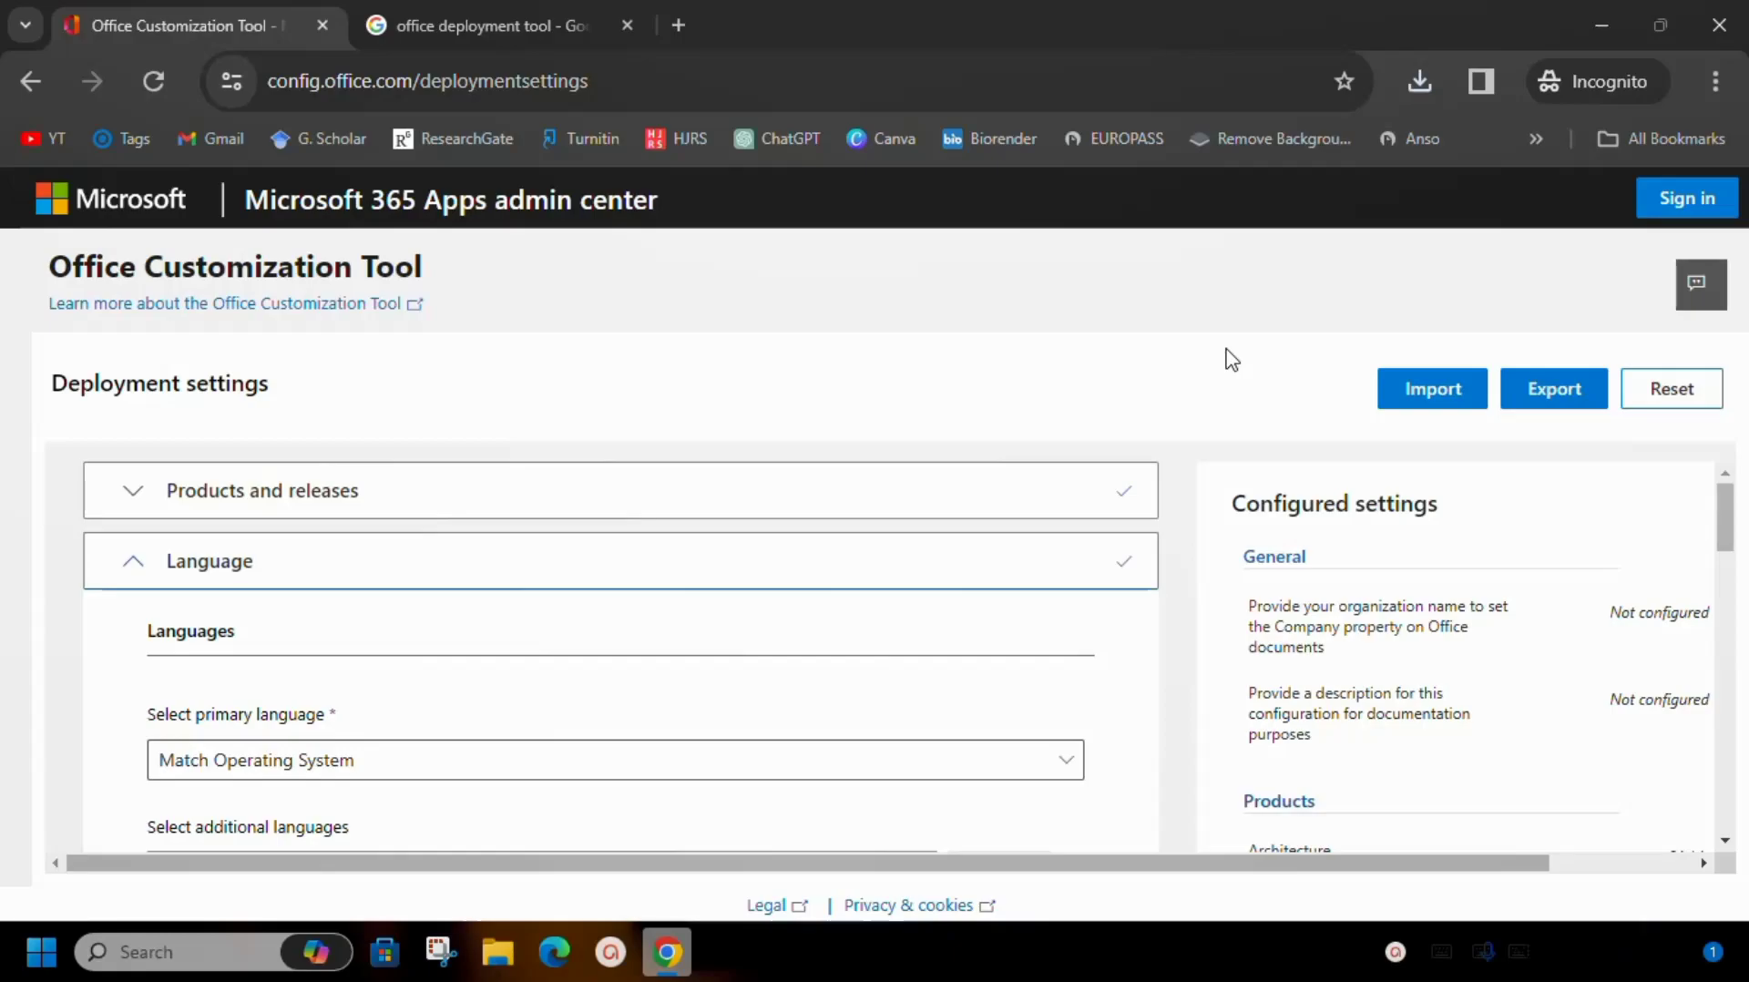
# - Download officedeploymenttool_17126-20132.exe from the Microsoft Download Center into C:\Office 2019
pyautogui.hotkey('ctrl', 'Tab')
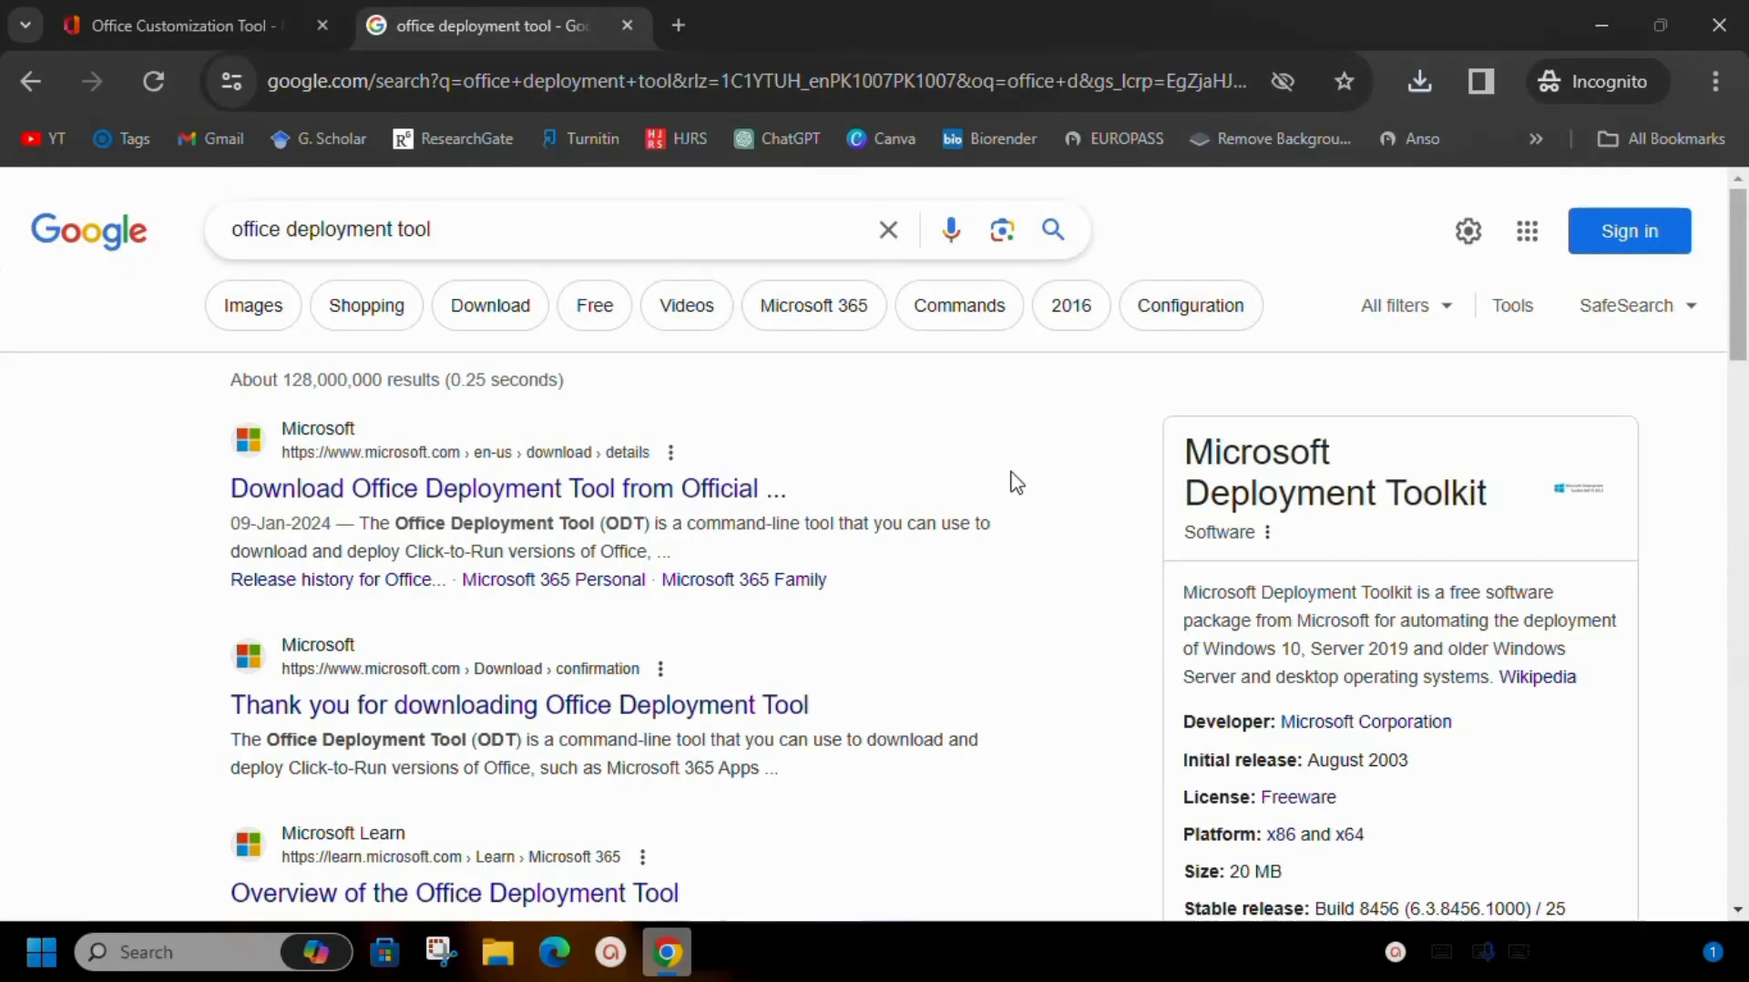
pyautogui.click(437, 484)
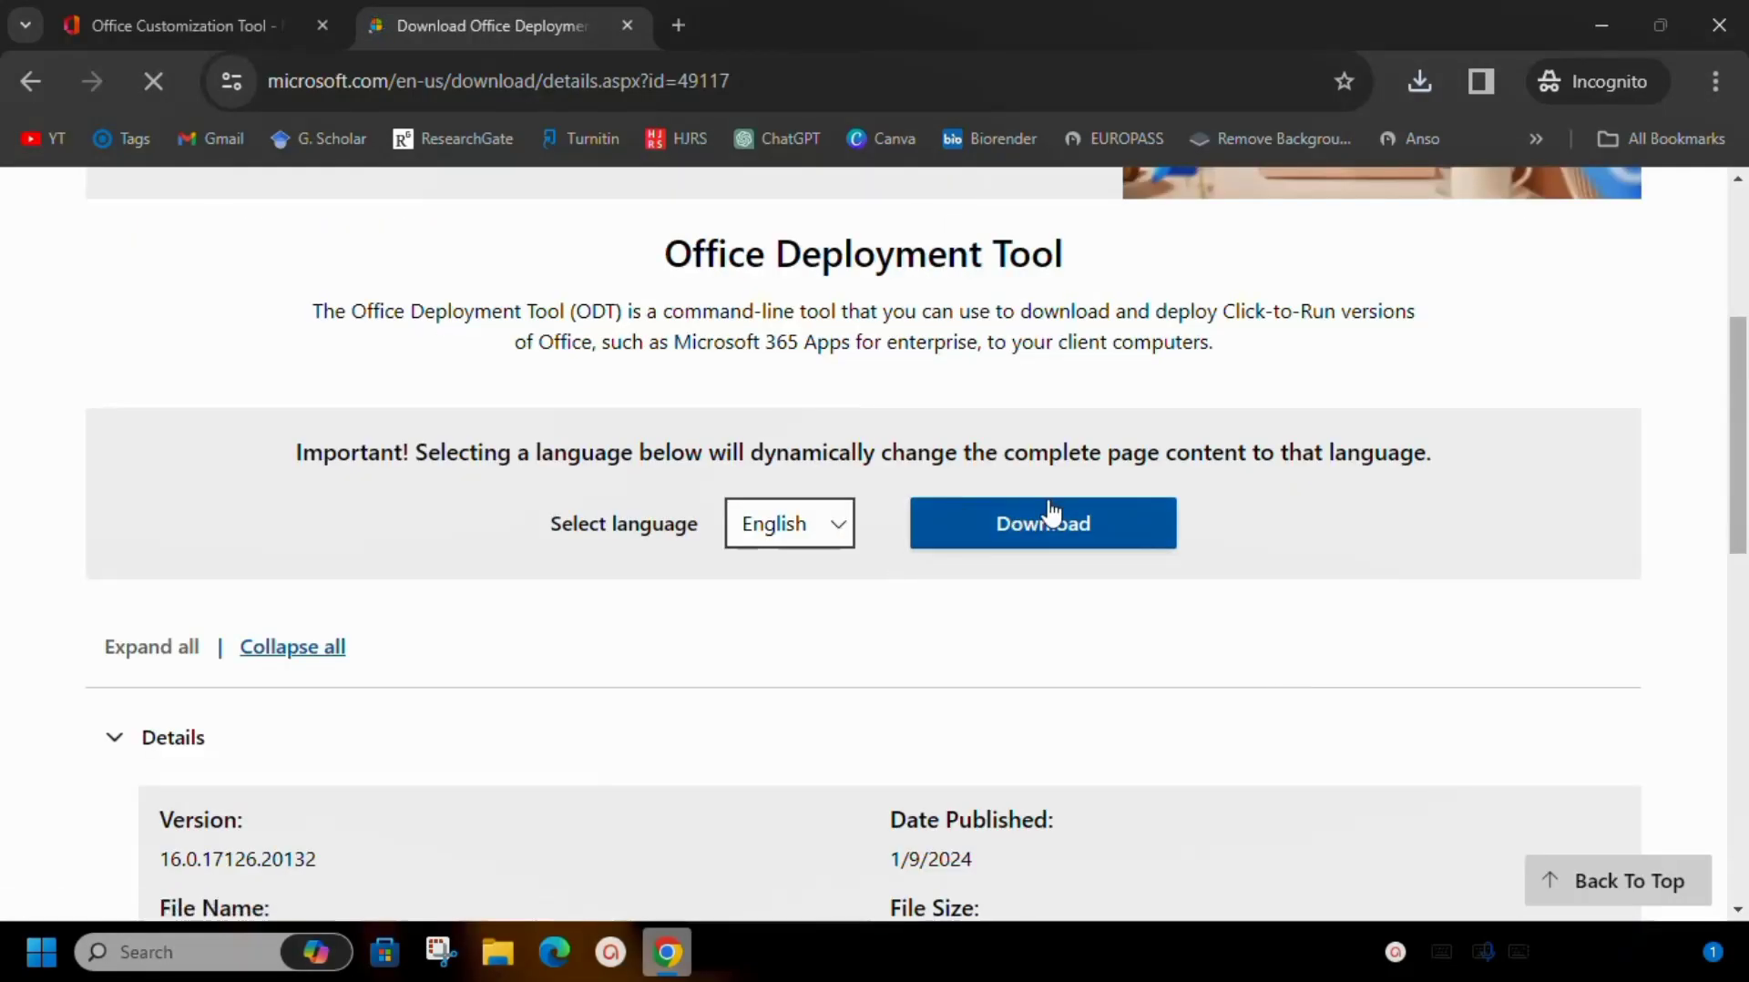
pyautogui.click(1006, 515)
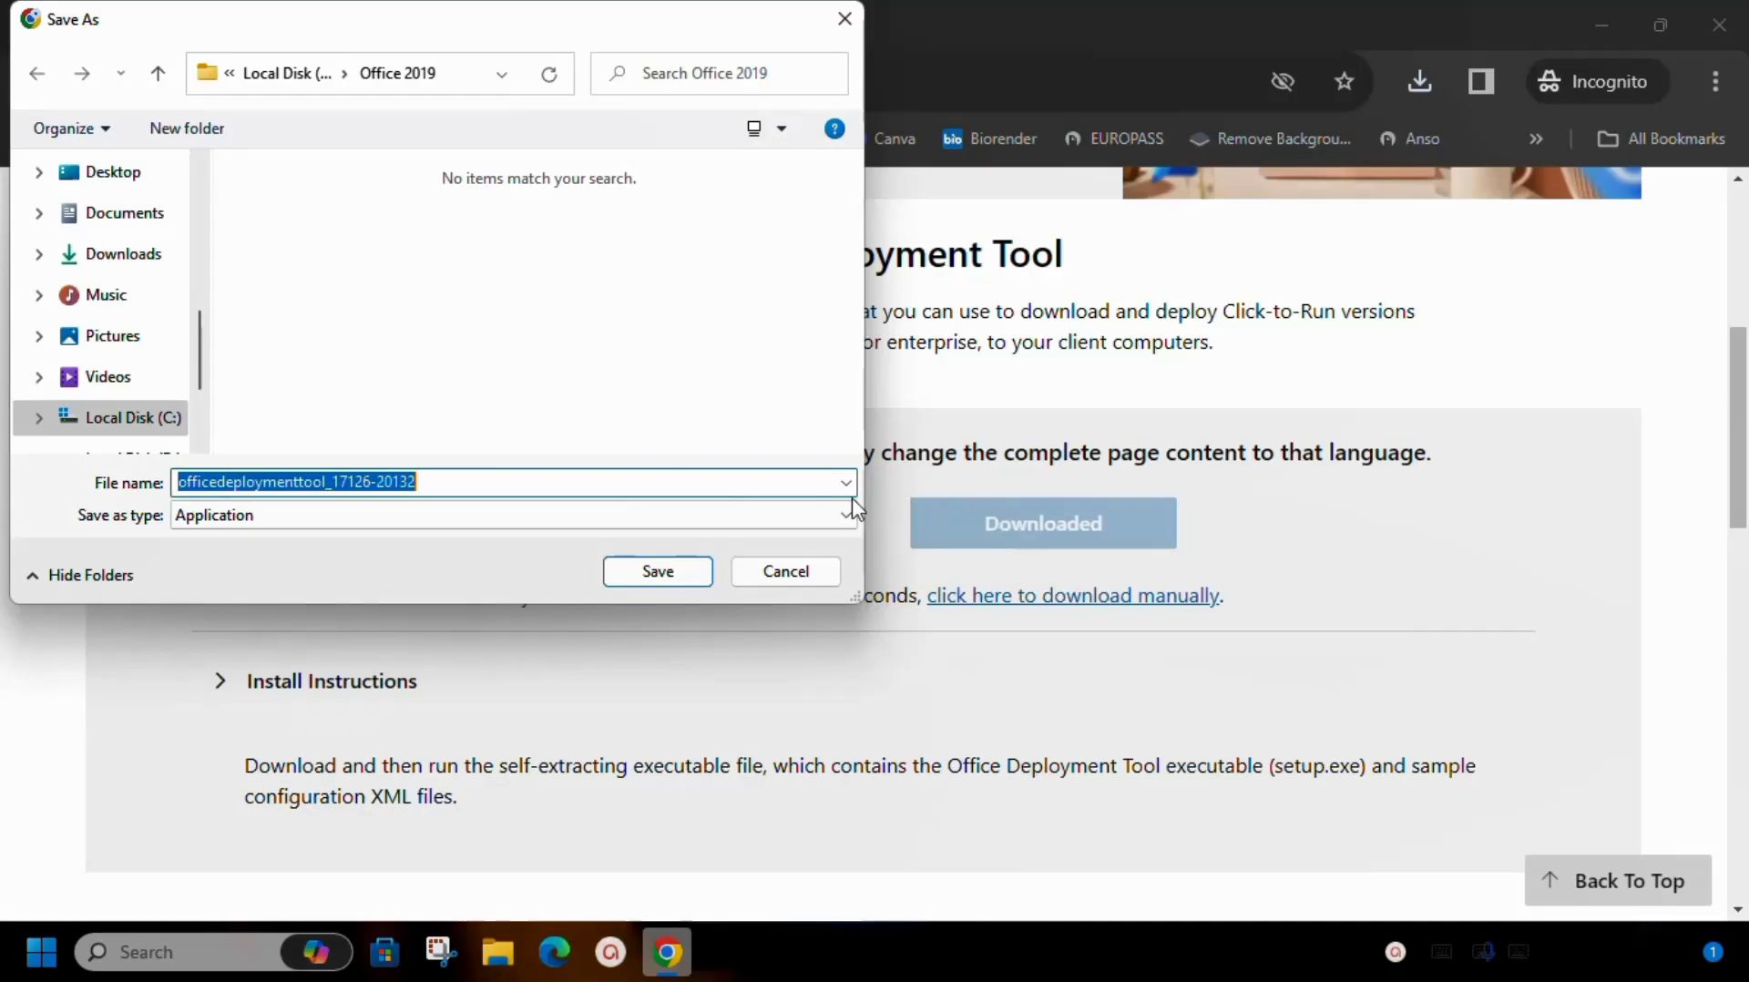
pyautogui.click(661, 578)
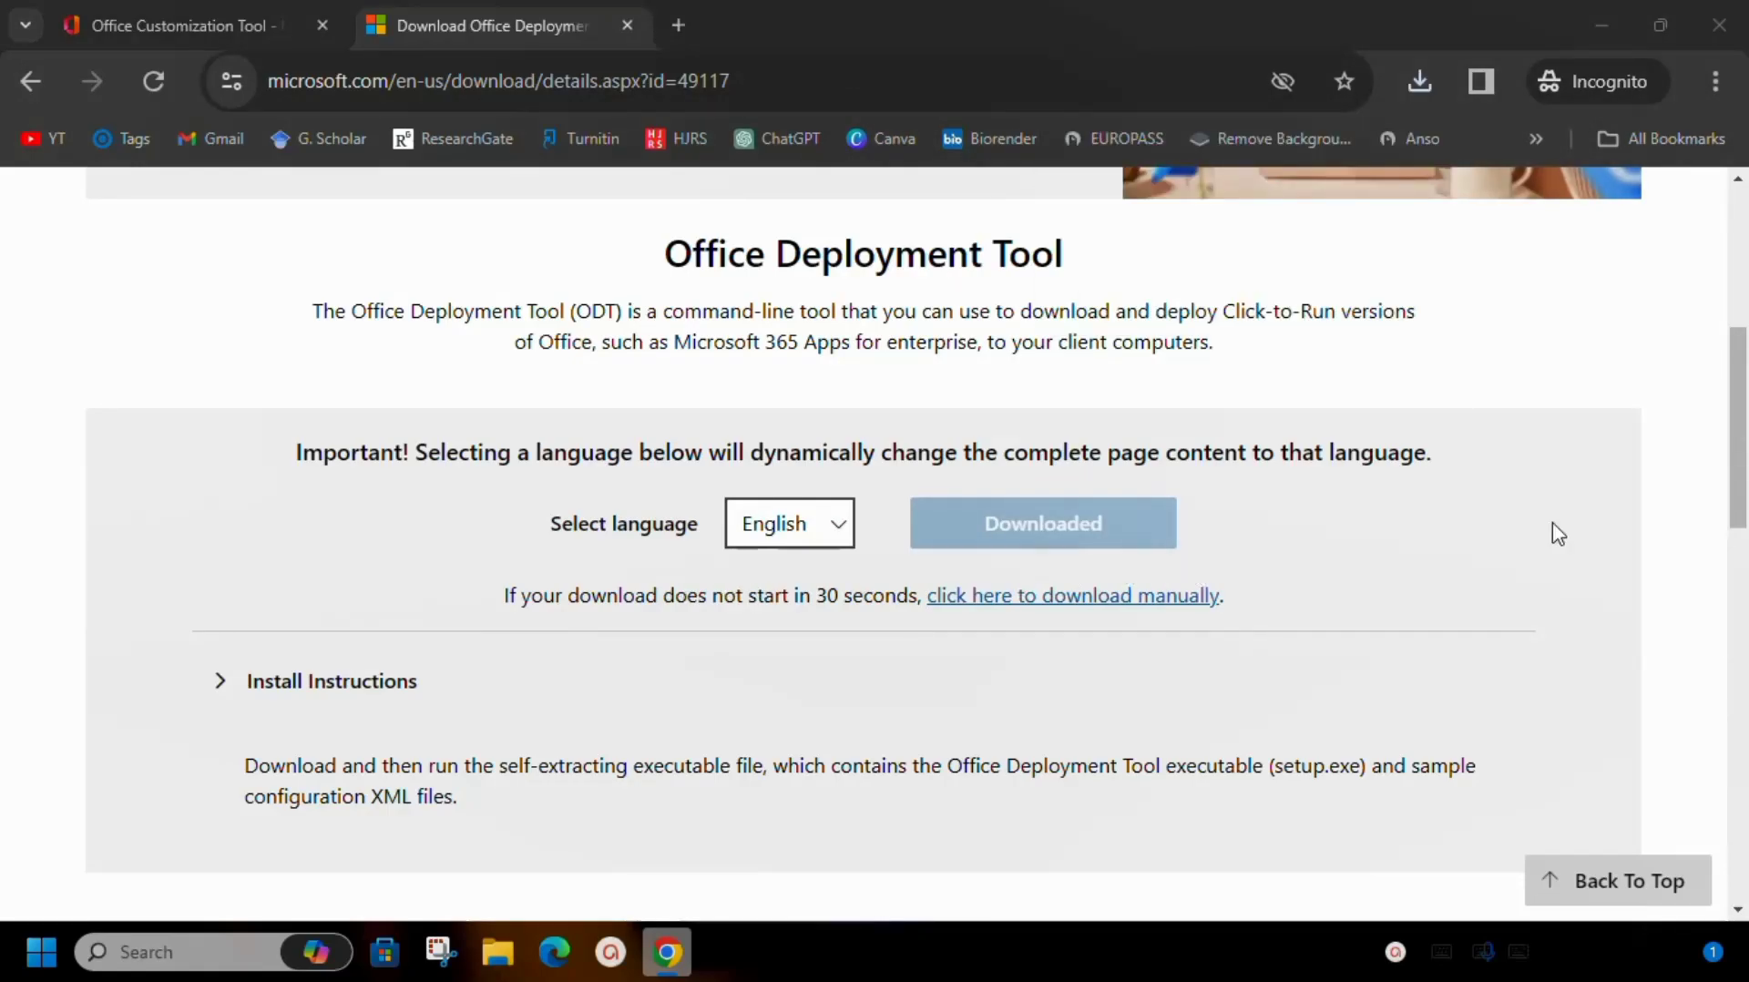
# - Run officedeploymenttool from C:\Office 2019 and accept its license terms
pyautogui.hotkey('alt', 'Tab')
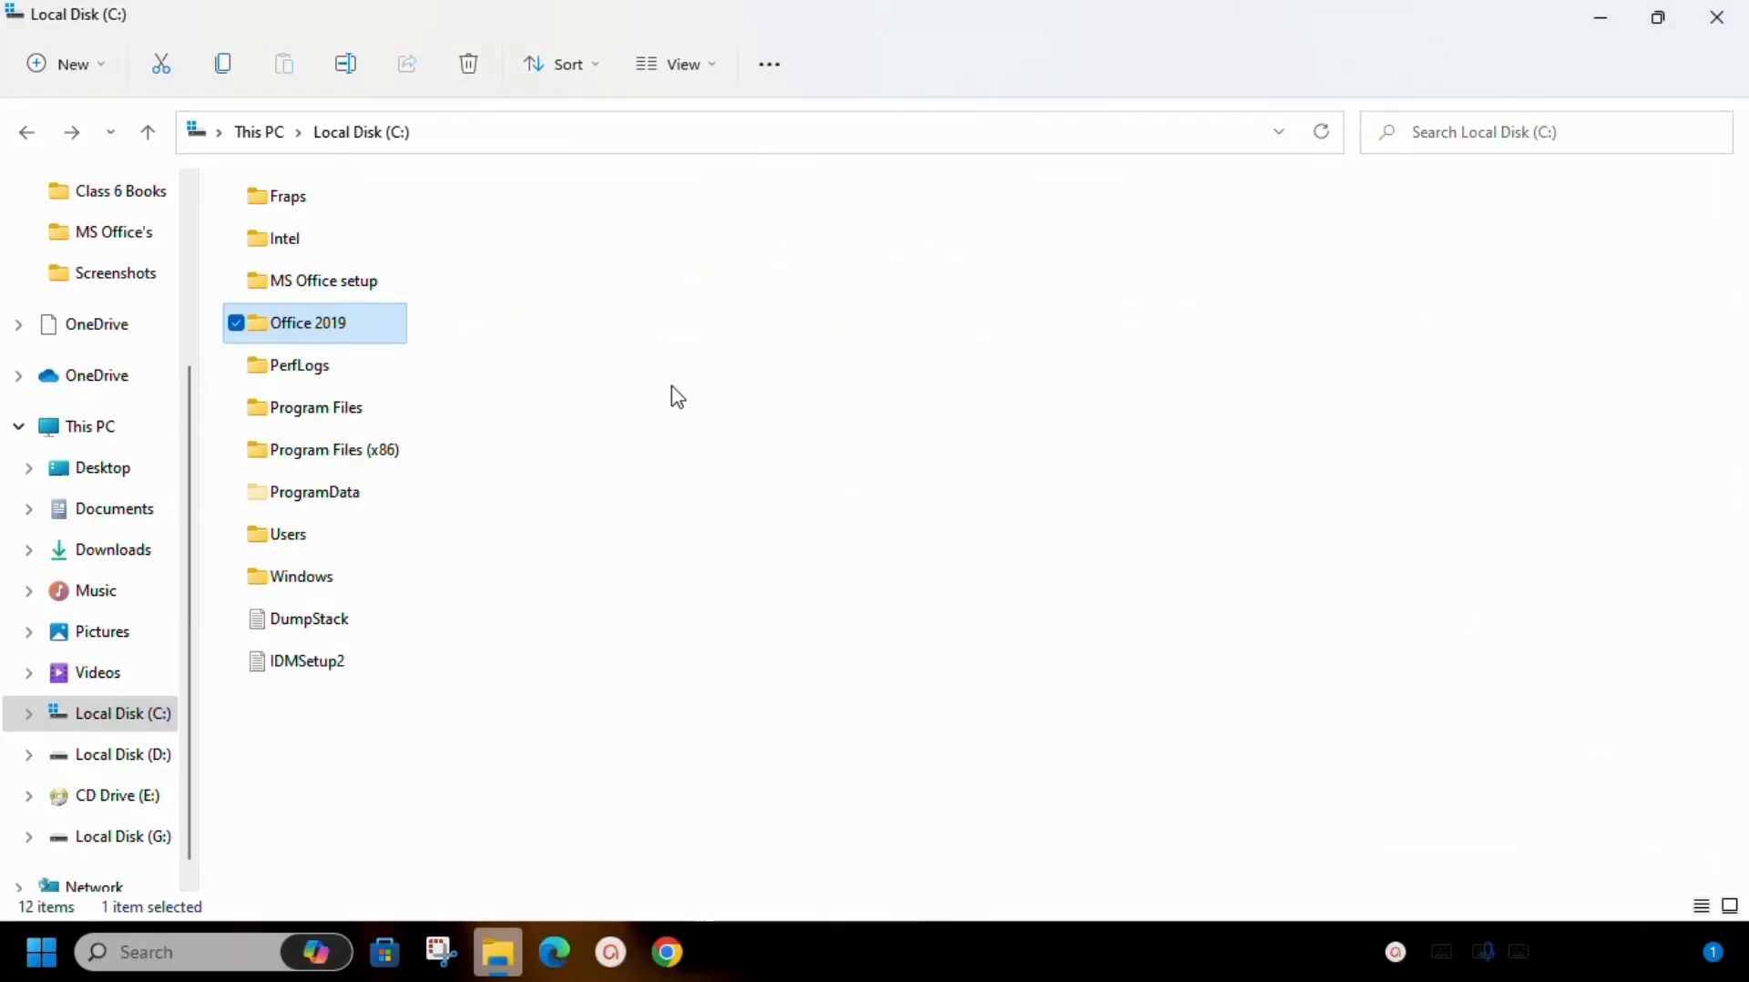
pyautogui.doubleClick(334, 329)
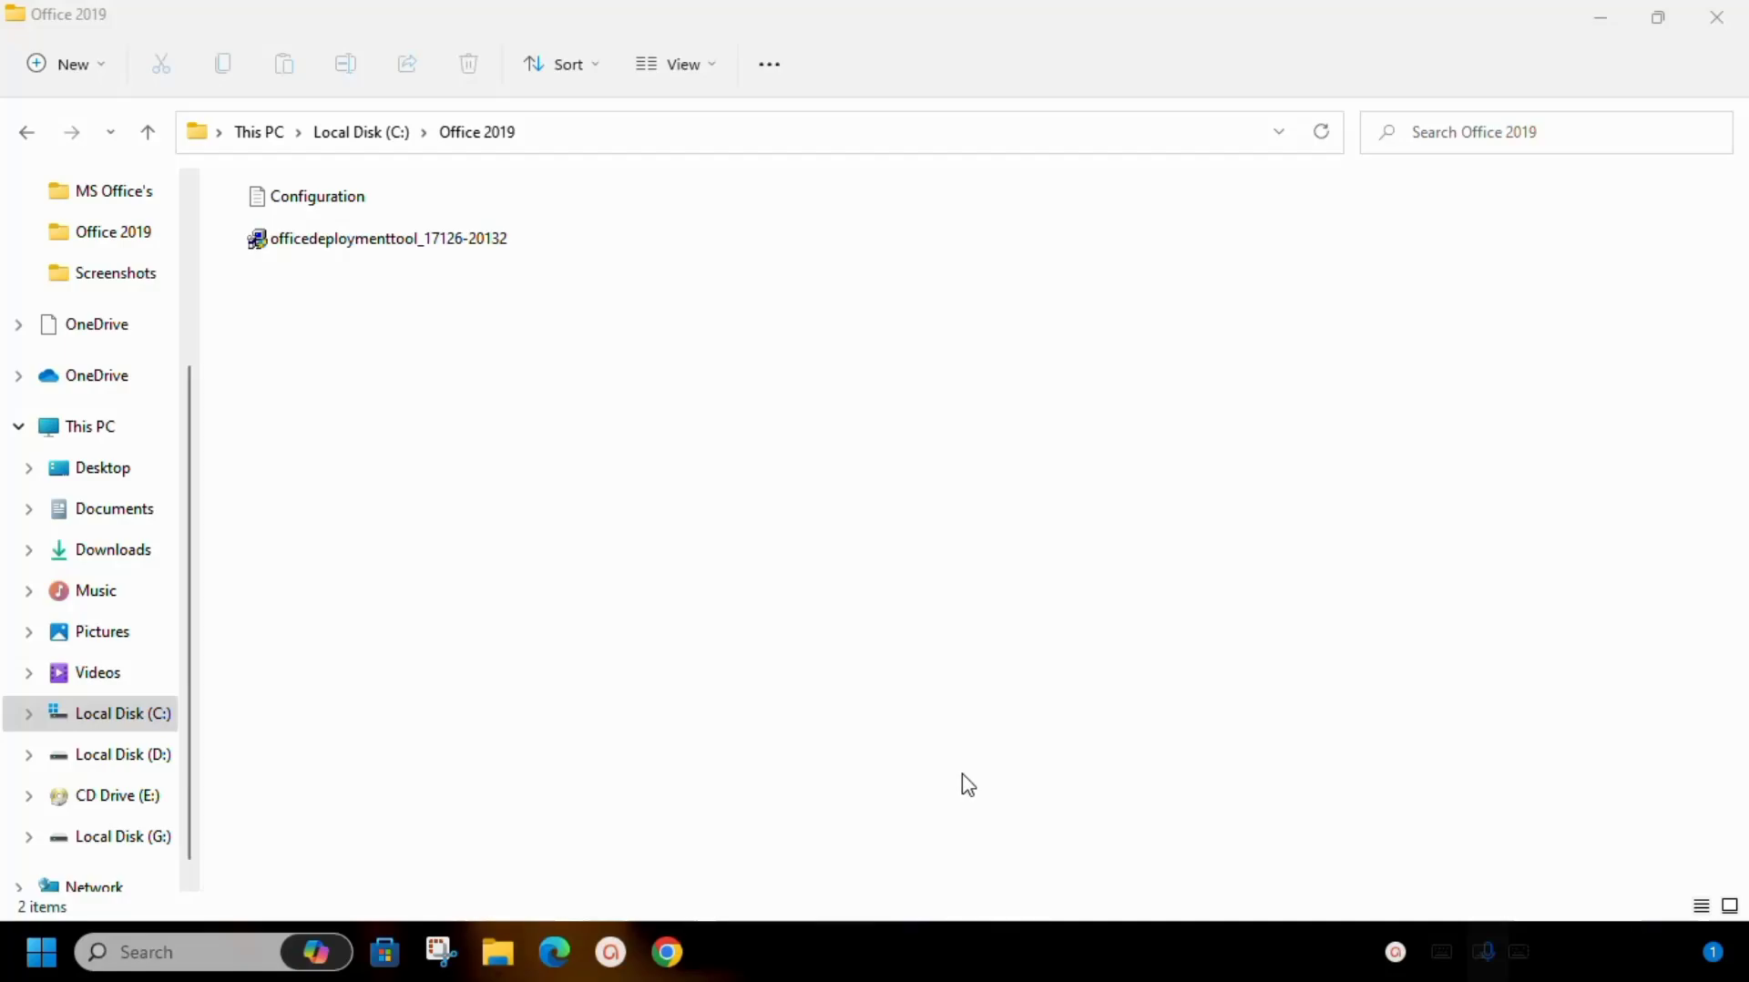
pyautogui.doubleClick(455, 248)
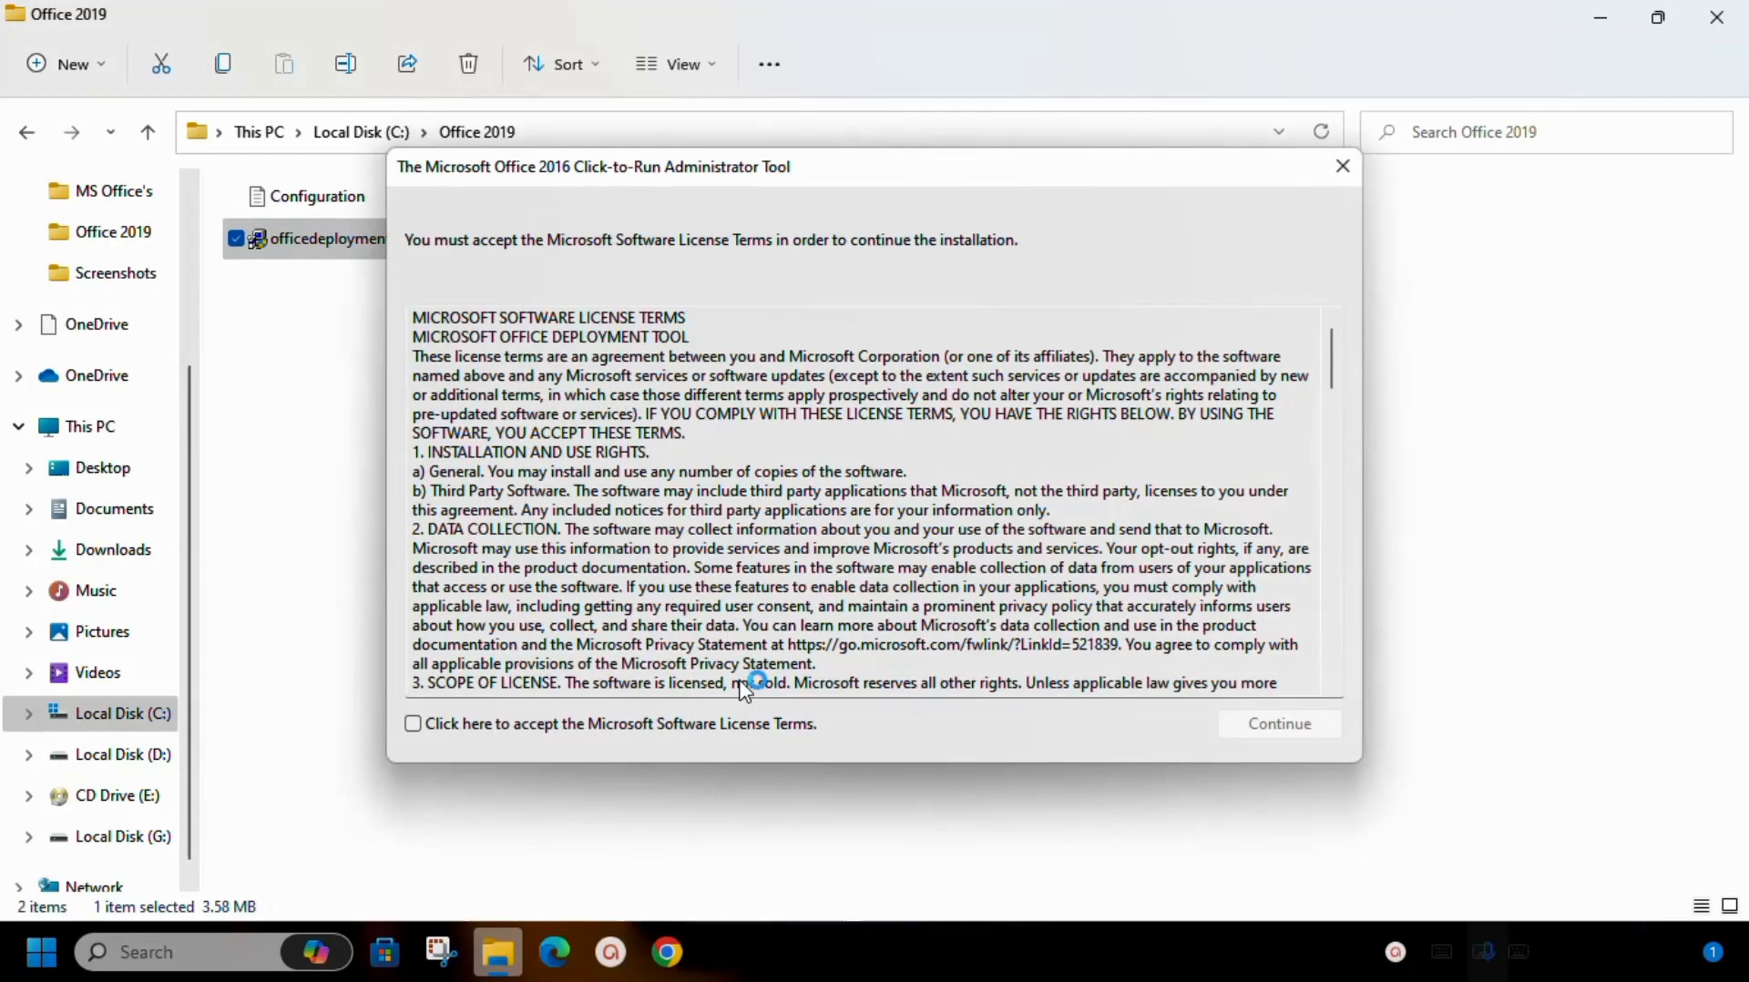
pyautogui.click(472, 726)
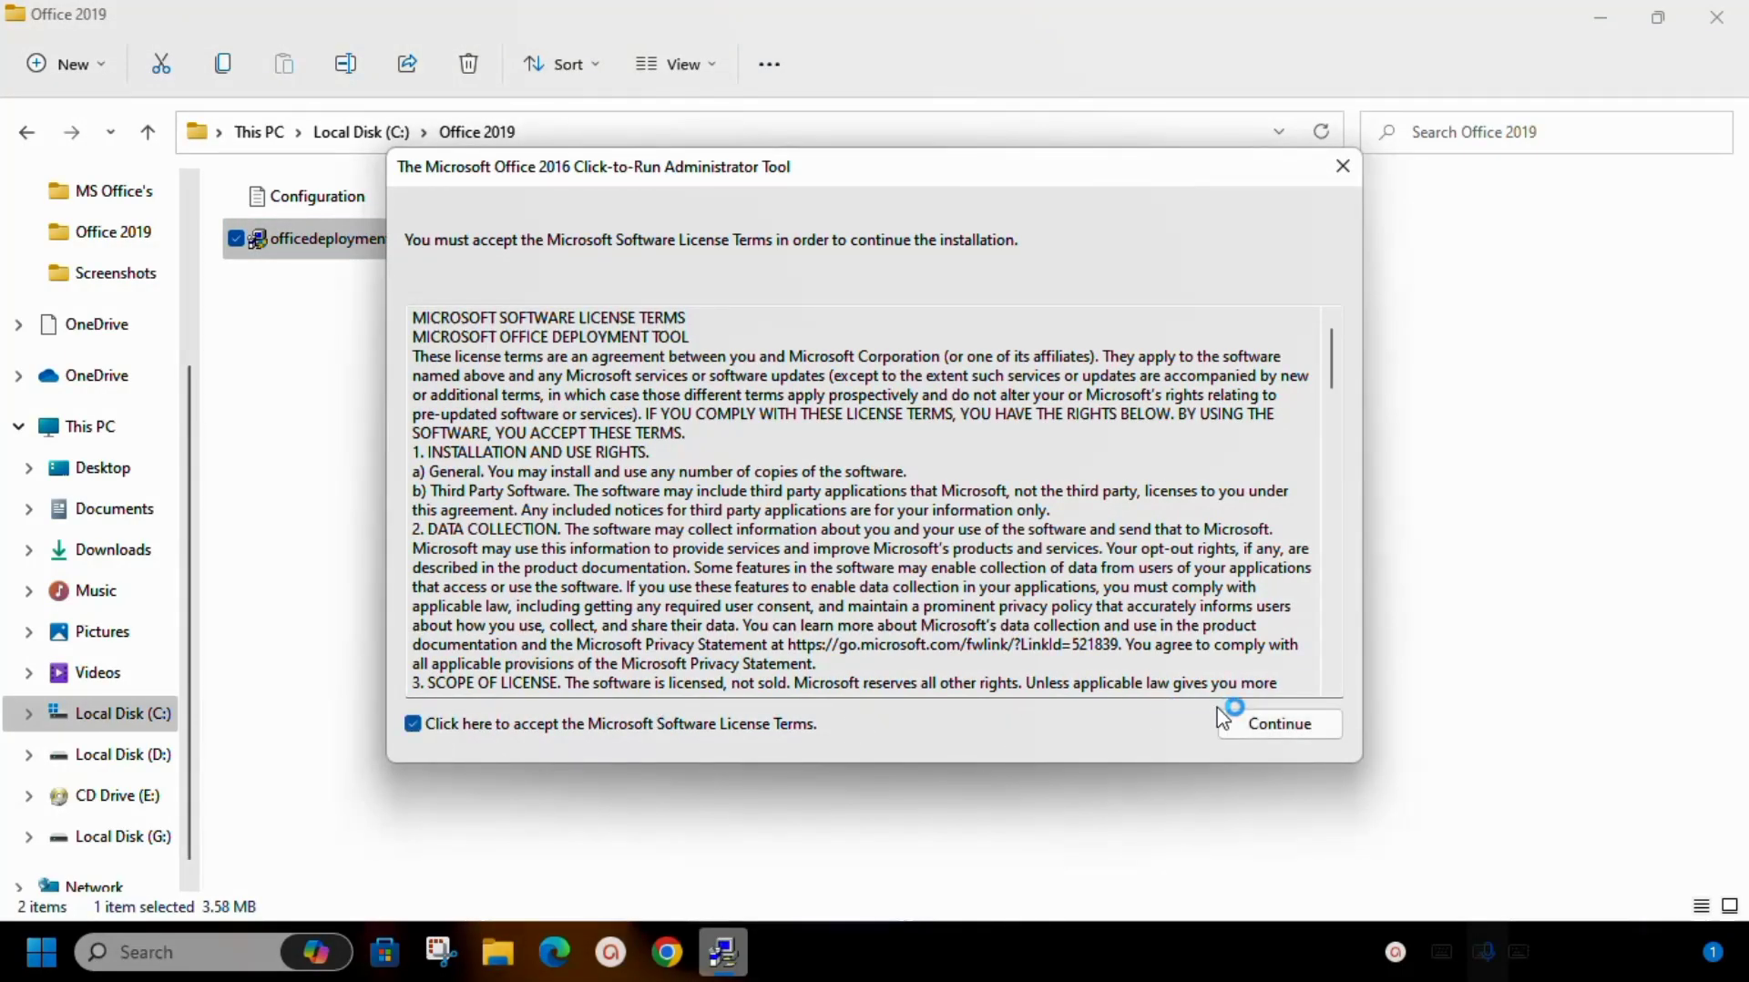
pyautogui.click(1284, 724)
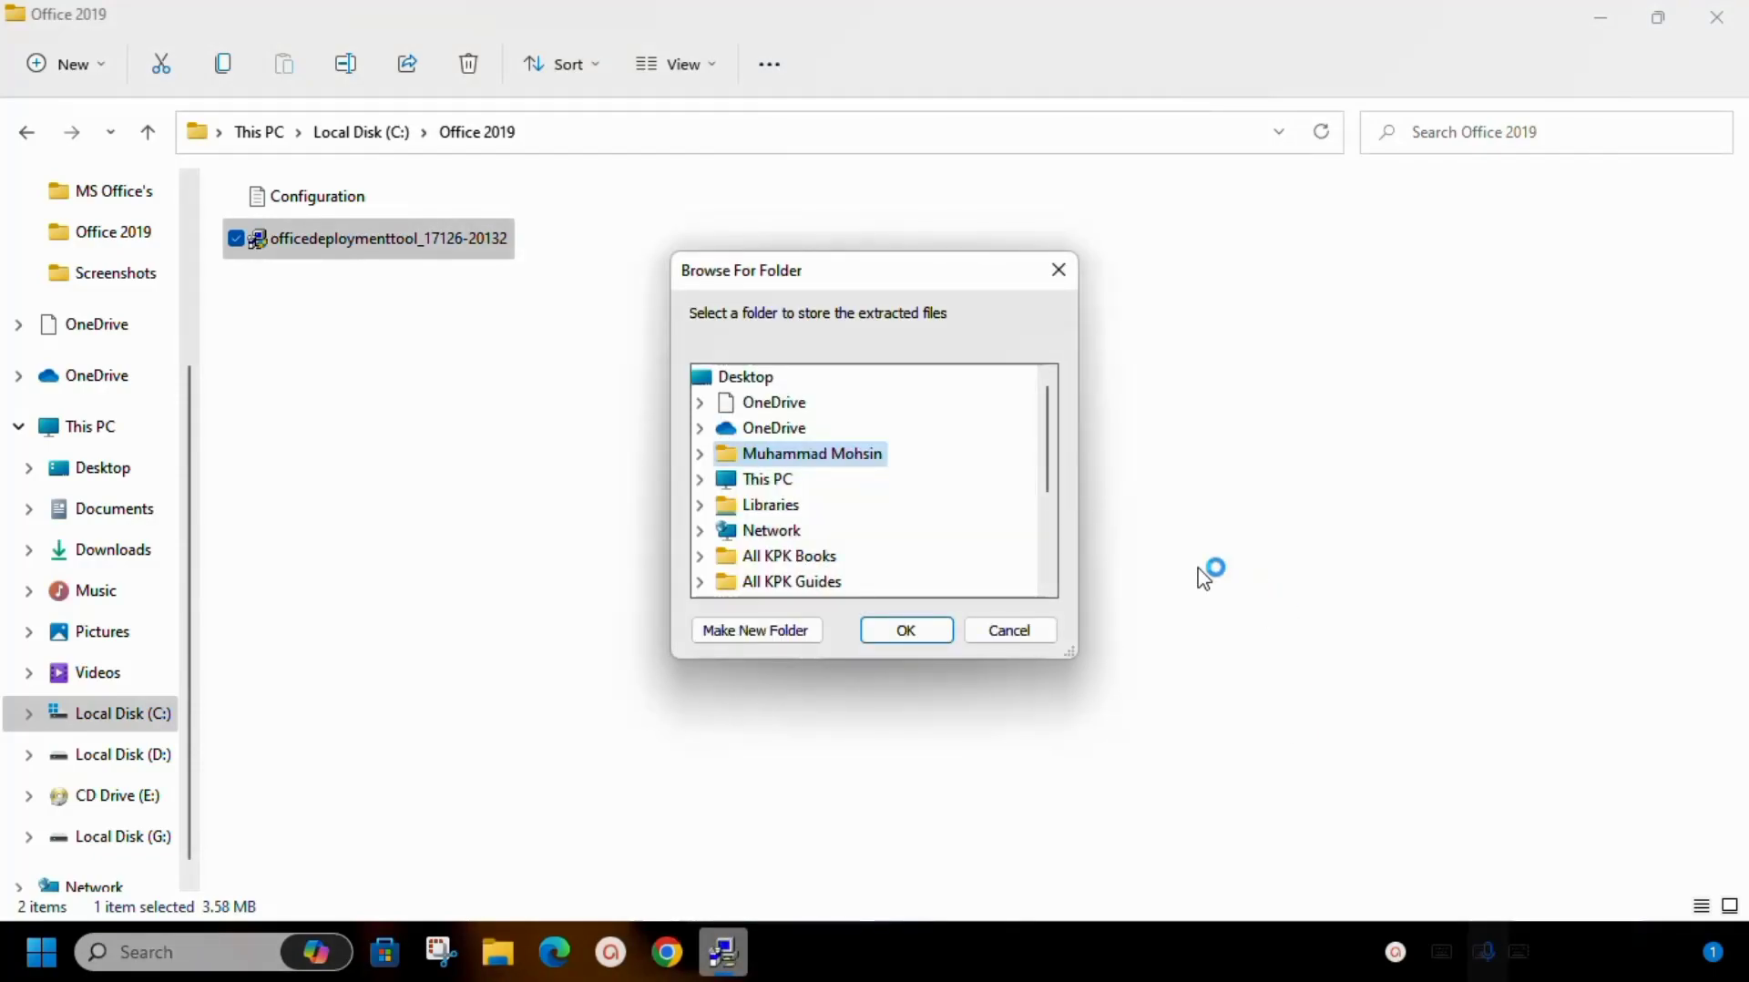
# - Extract the deployment files into Local Disk (C:) > Office 2019 and confirm success
pyautogui.doubleClick(768, 479)
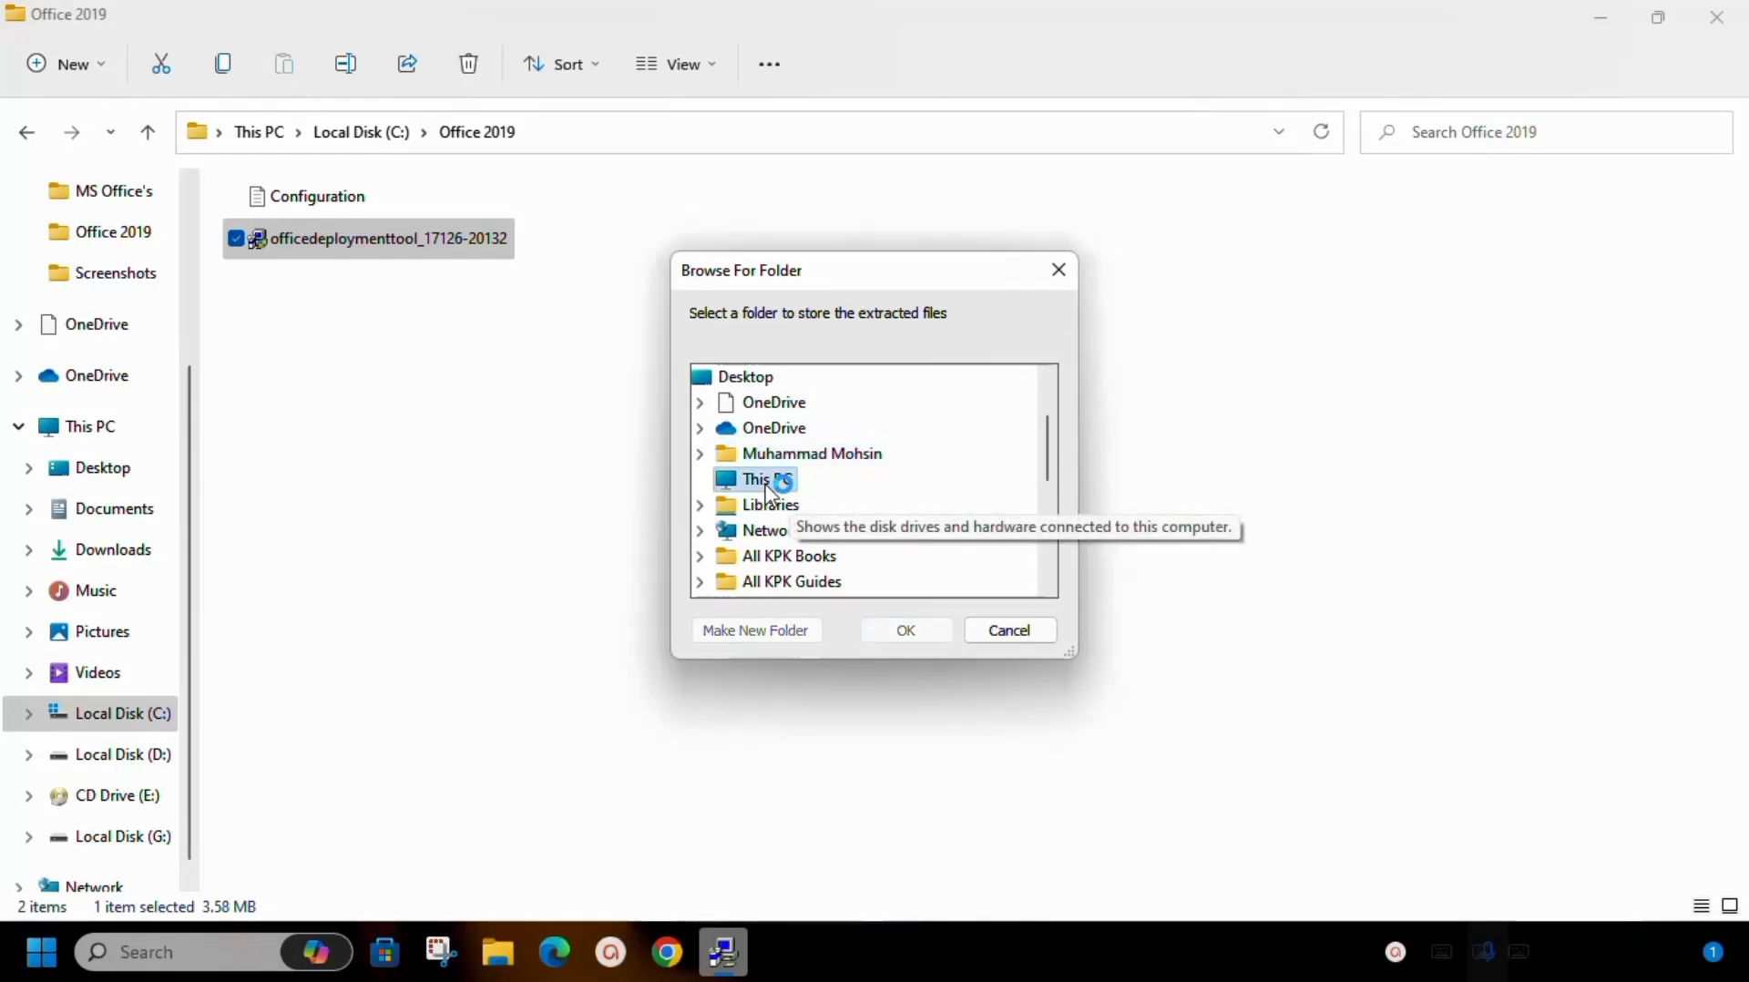
pyautogui.doubleClick(836, 555)
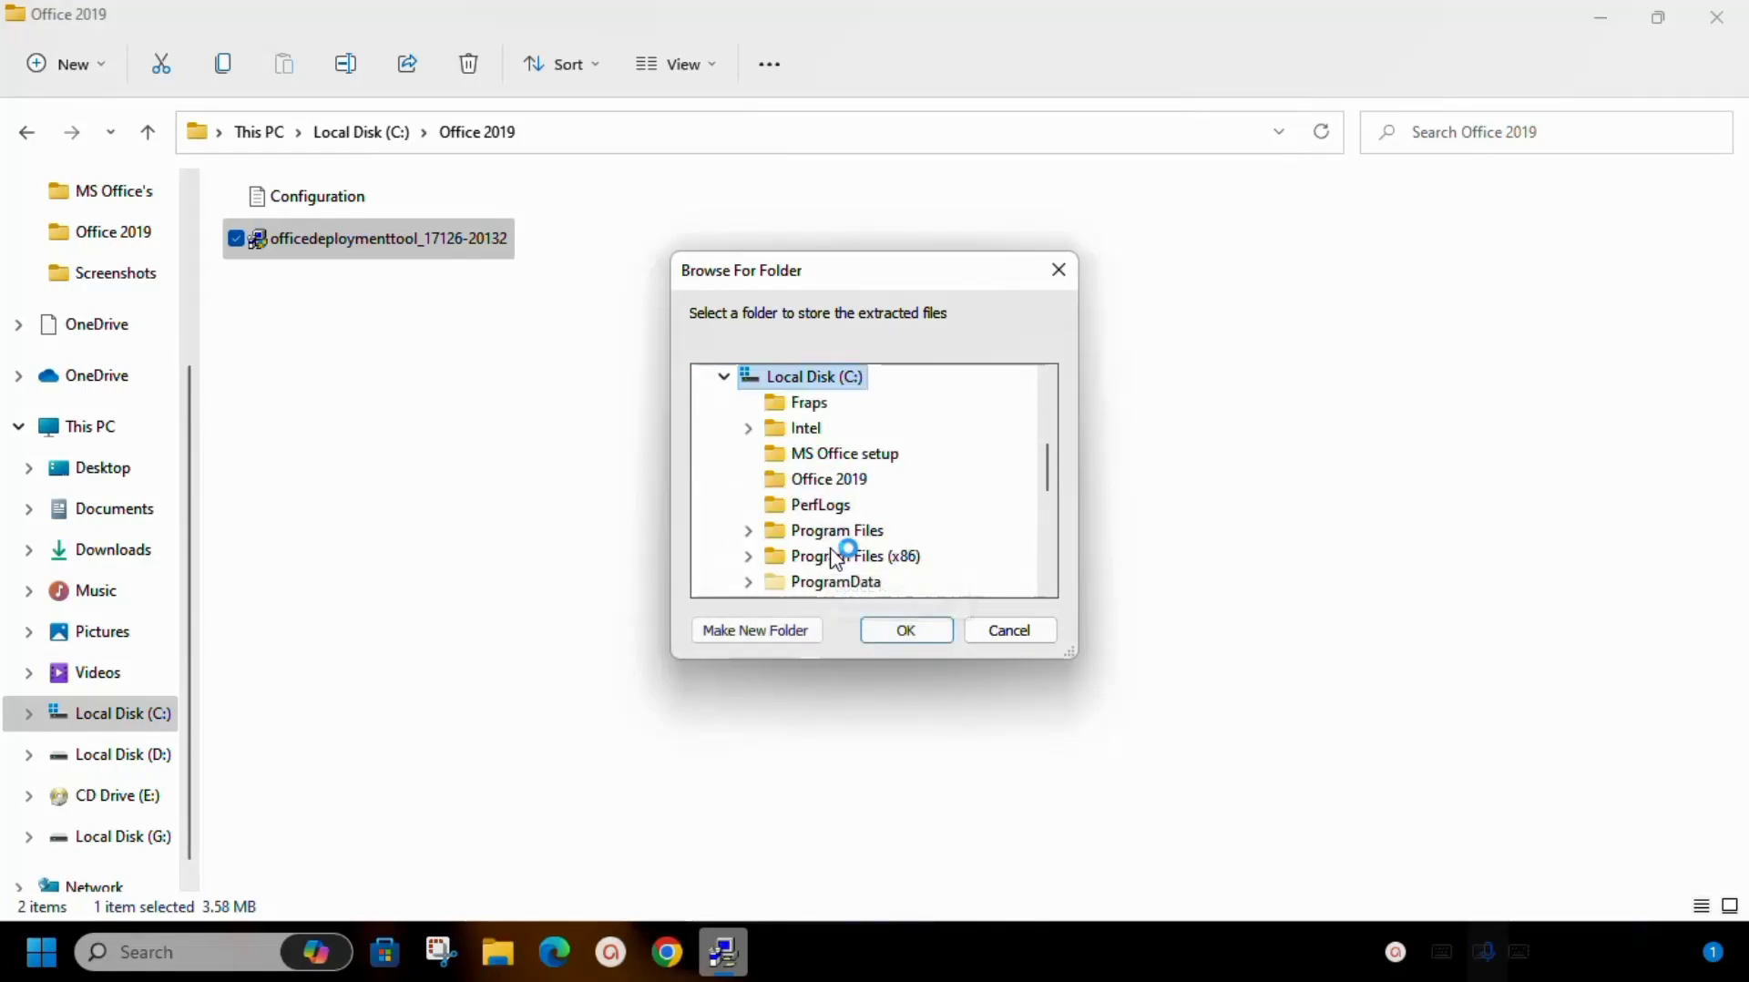
pyautogui.click(831, 479)
pyautogui.click(908, 627)
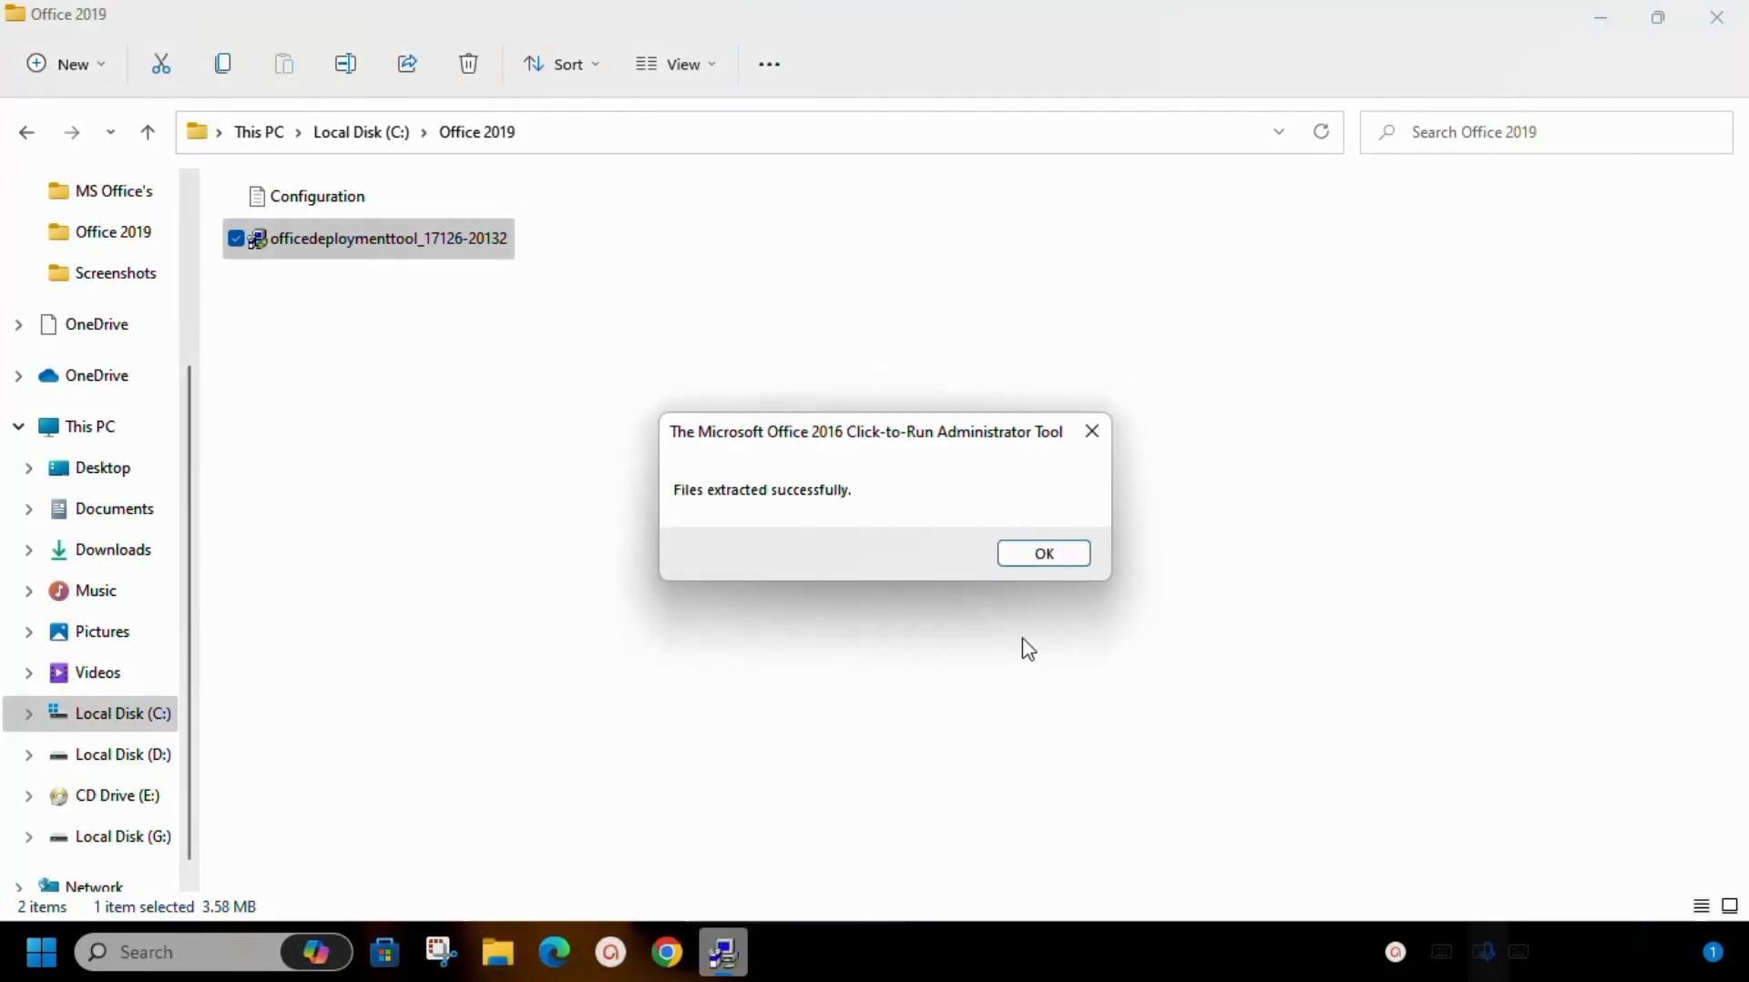
pyautogui.click(1039, 555)
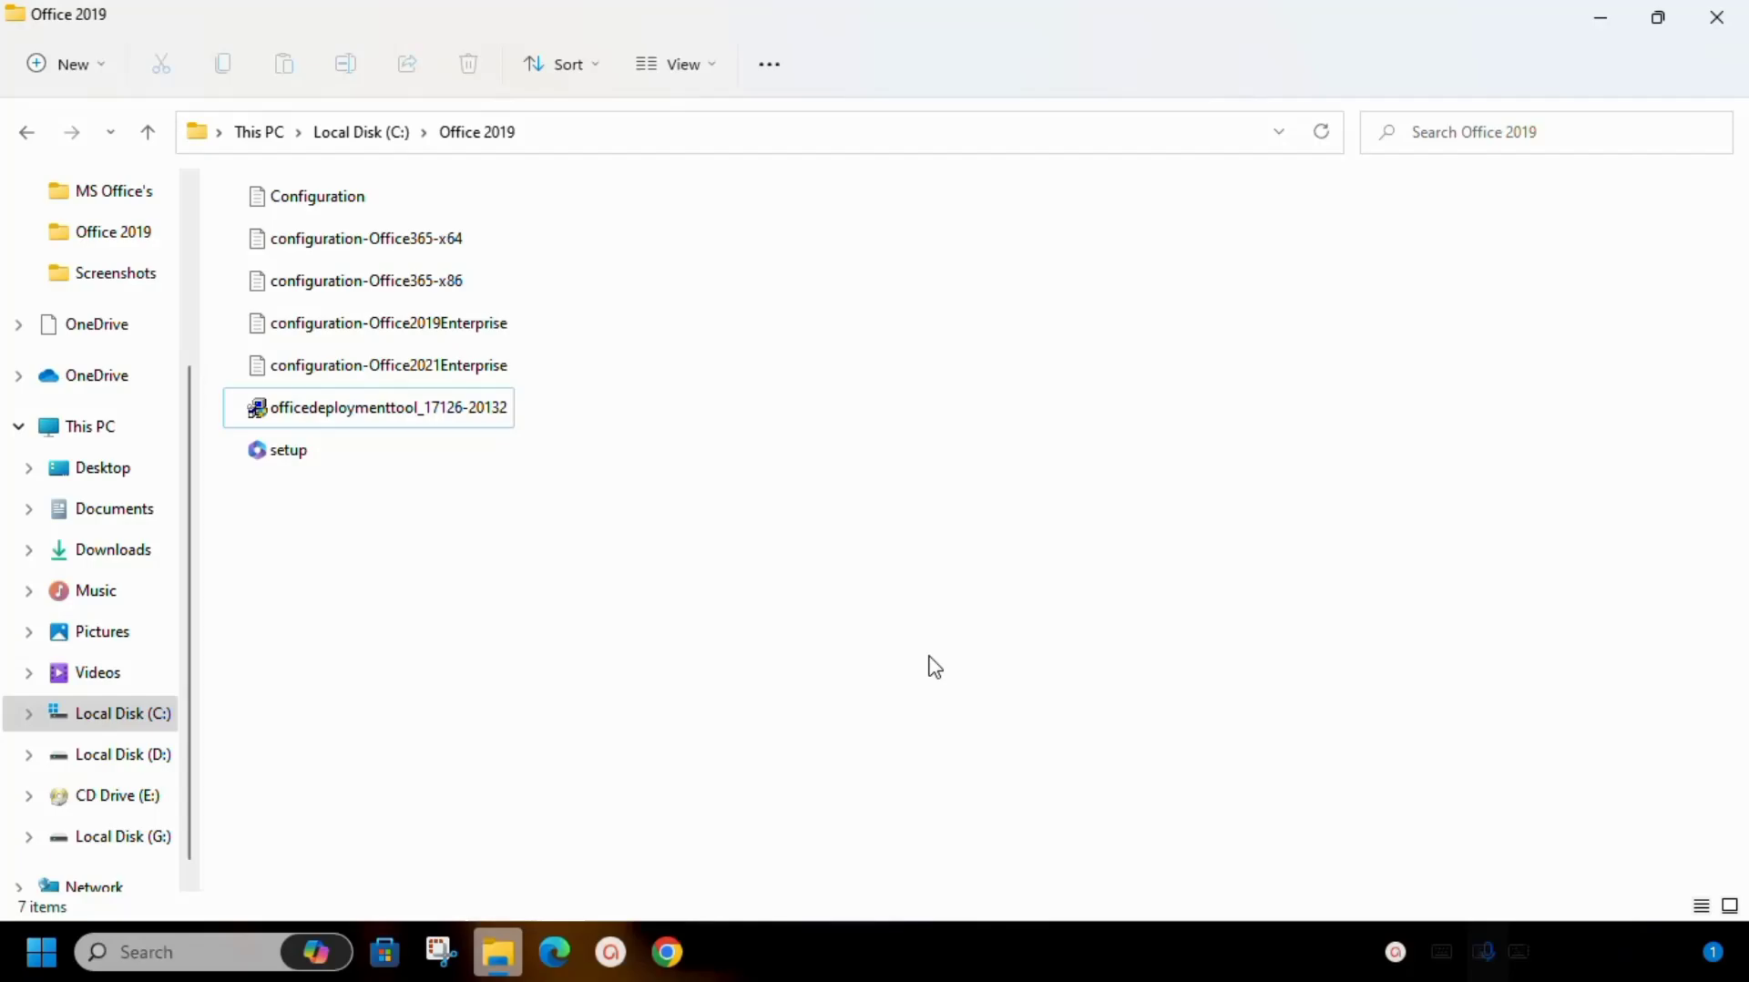
# - Launch Command Prompt as administrator from Windows search and maximize it
pyautogui.click(251, 934)
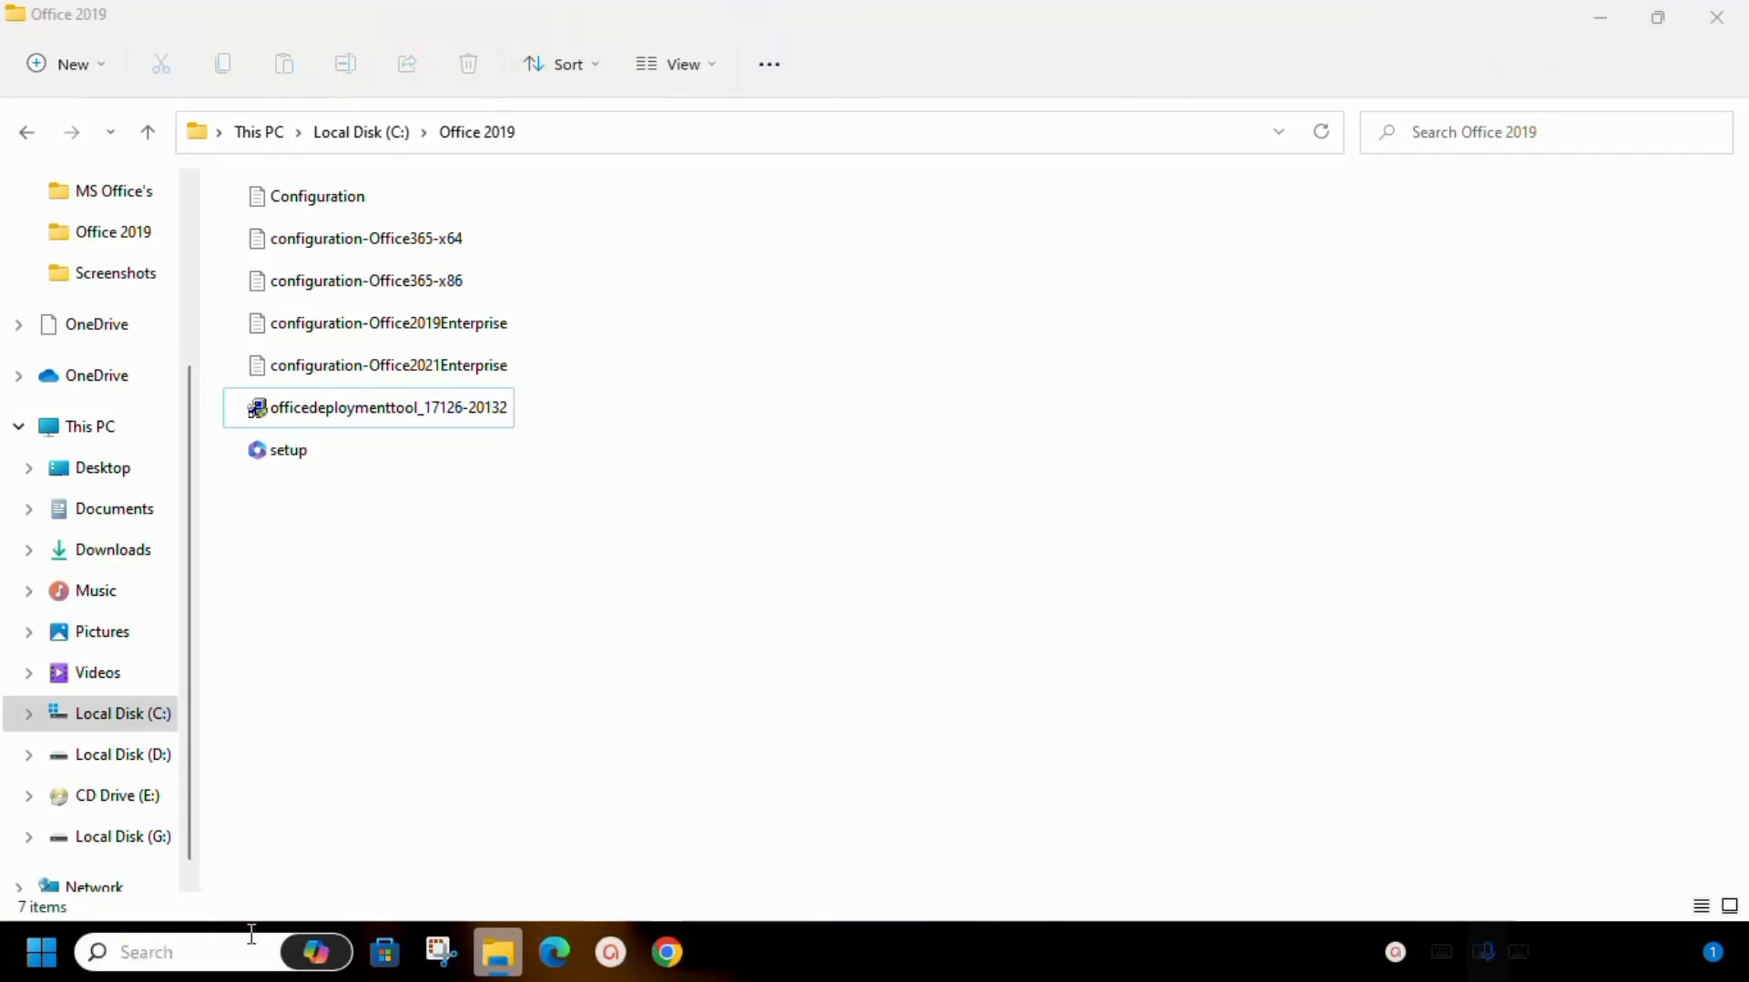
pyautogui.write('comma')
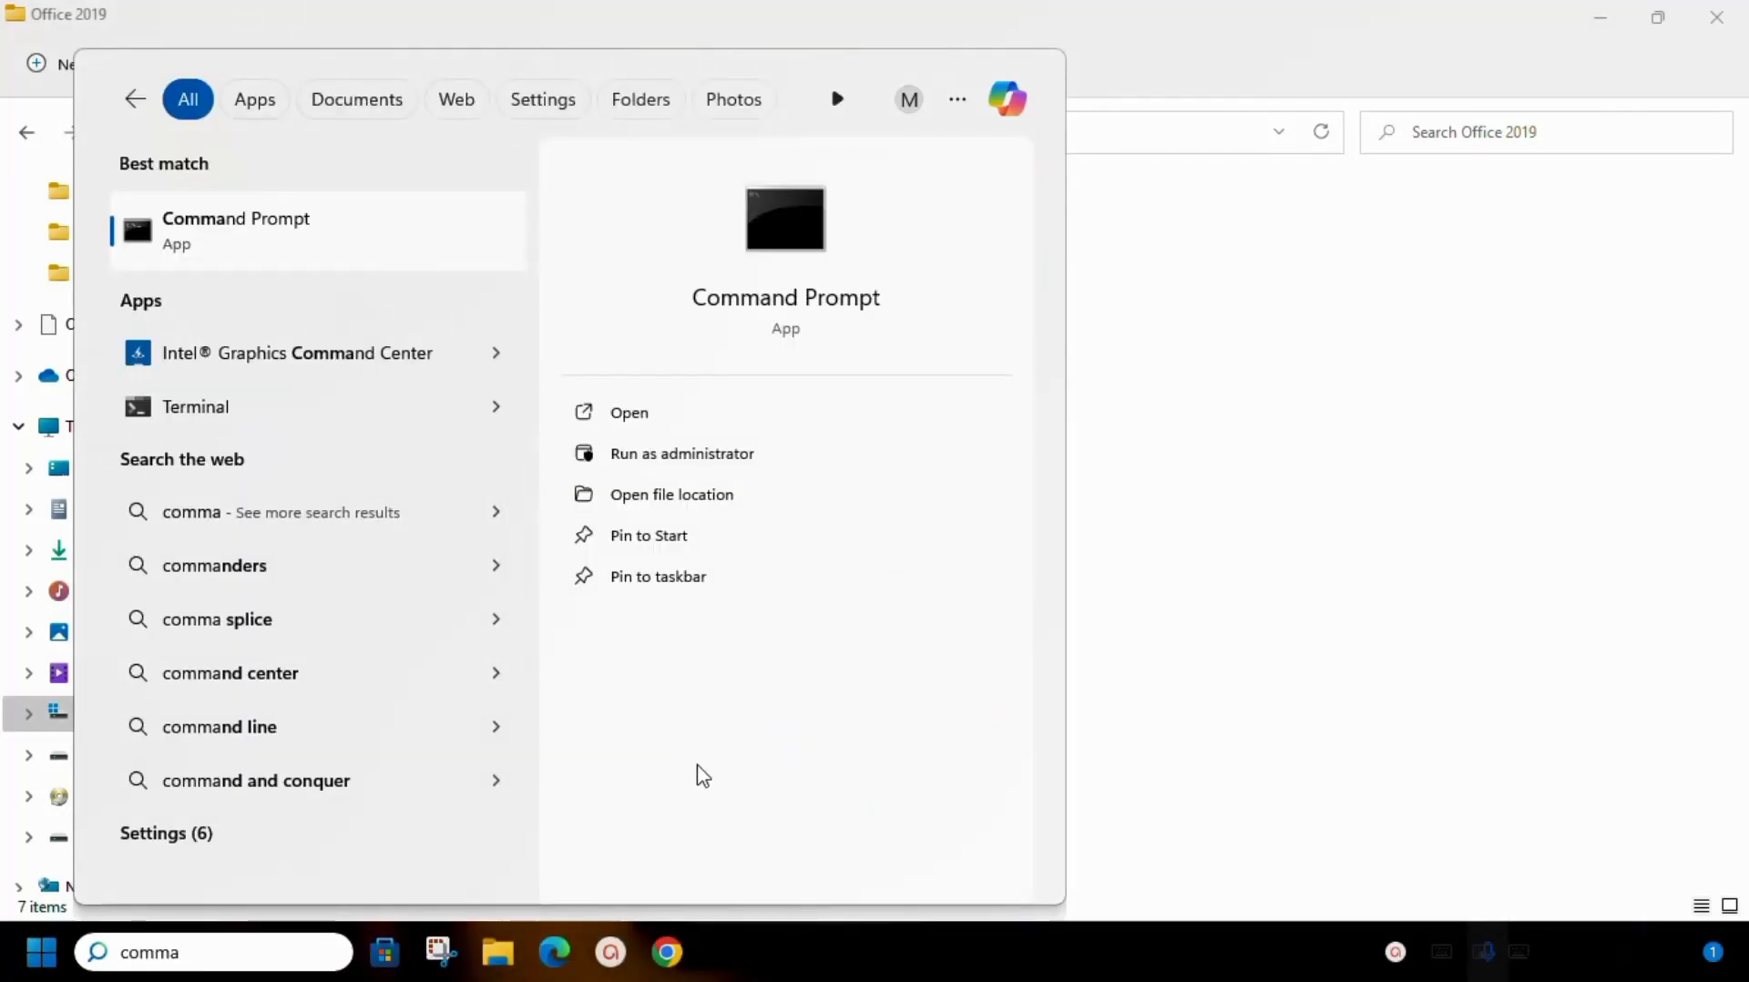
pyautogui.click(710, 458)
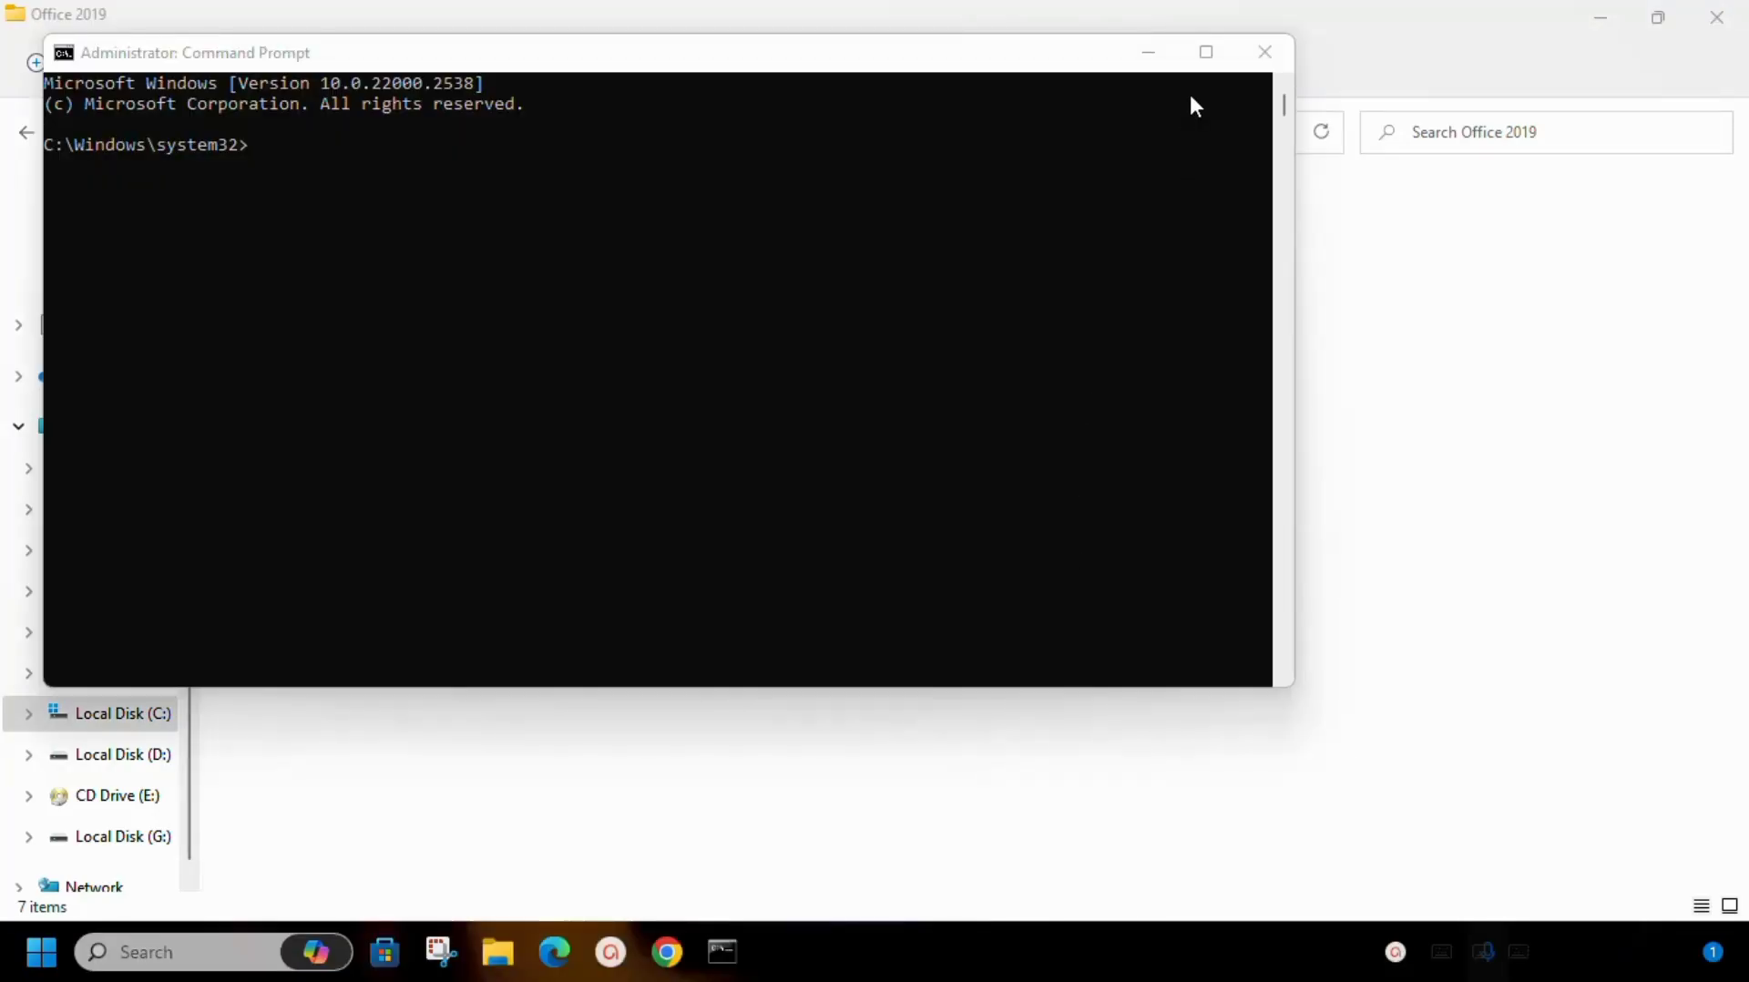
pyautogui.click(1196, 55)
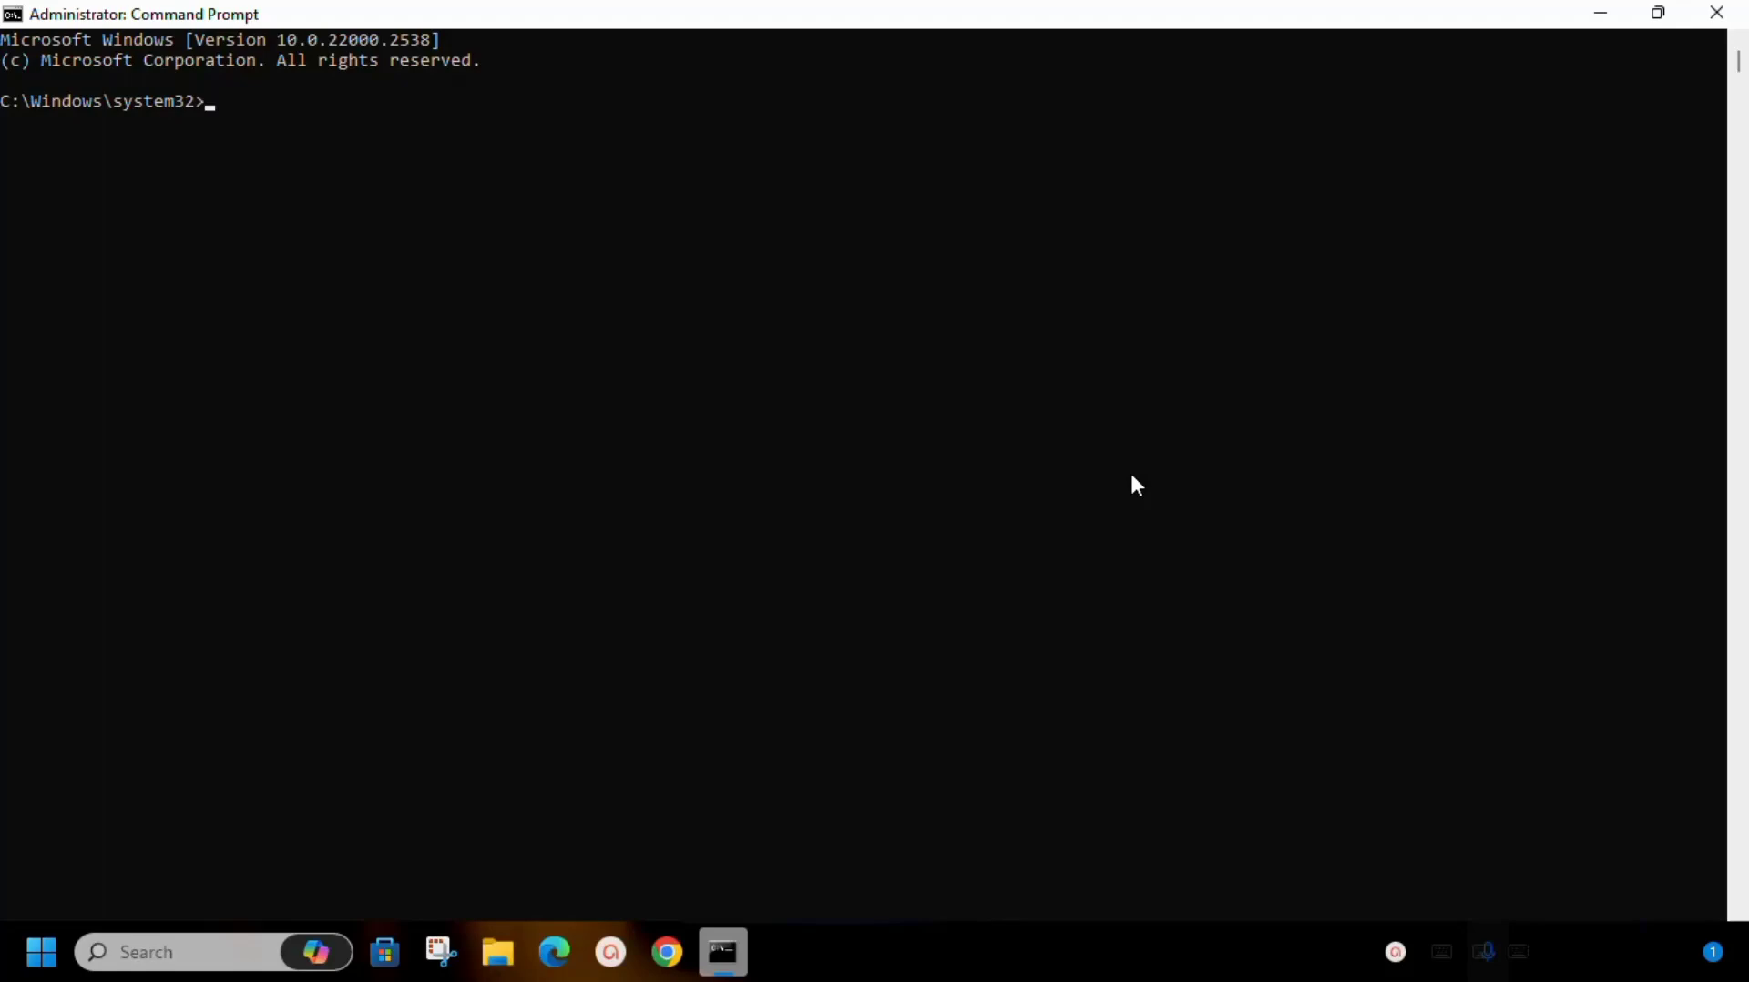
# - Change to C:\Office 2019 and enter 'Setup.exe /configure Configuration.xml' at the prompt
pyautogui.write('ccd C:\\Office 201')
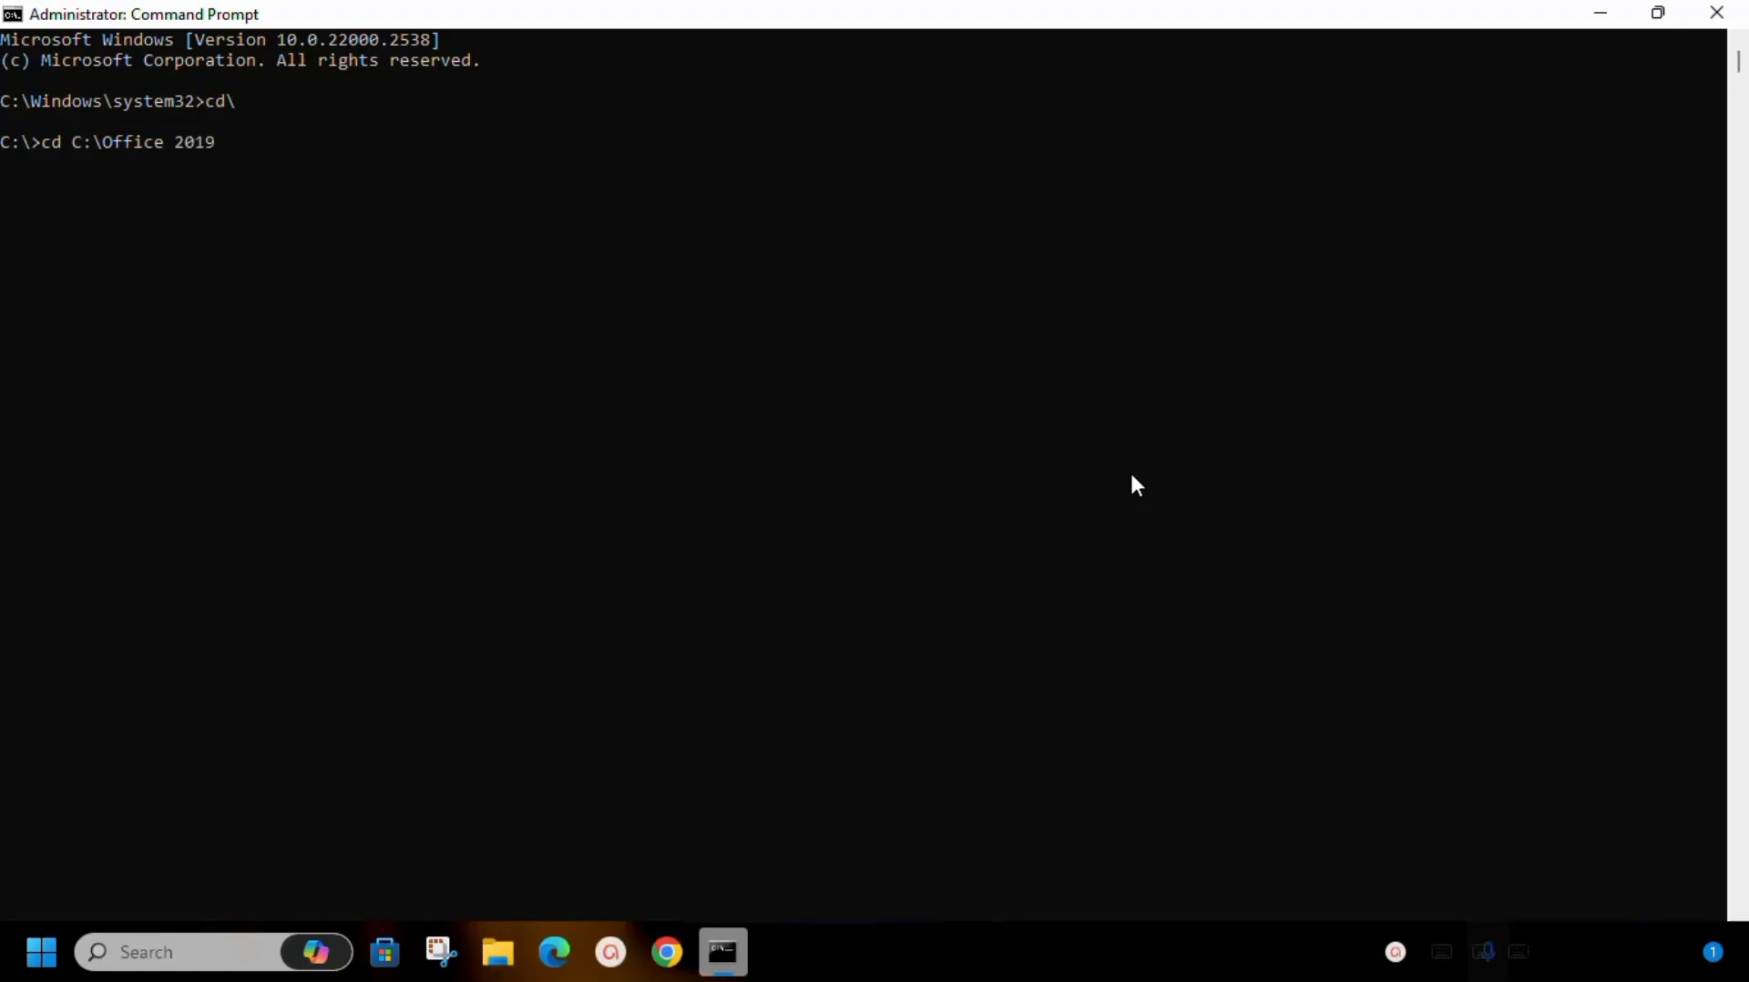
pyautogui.write('9')
pyautogui.press('Return')
pyautogui.write('Set')
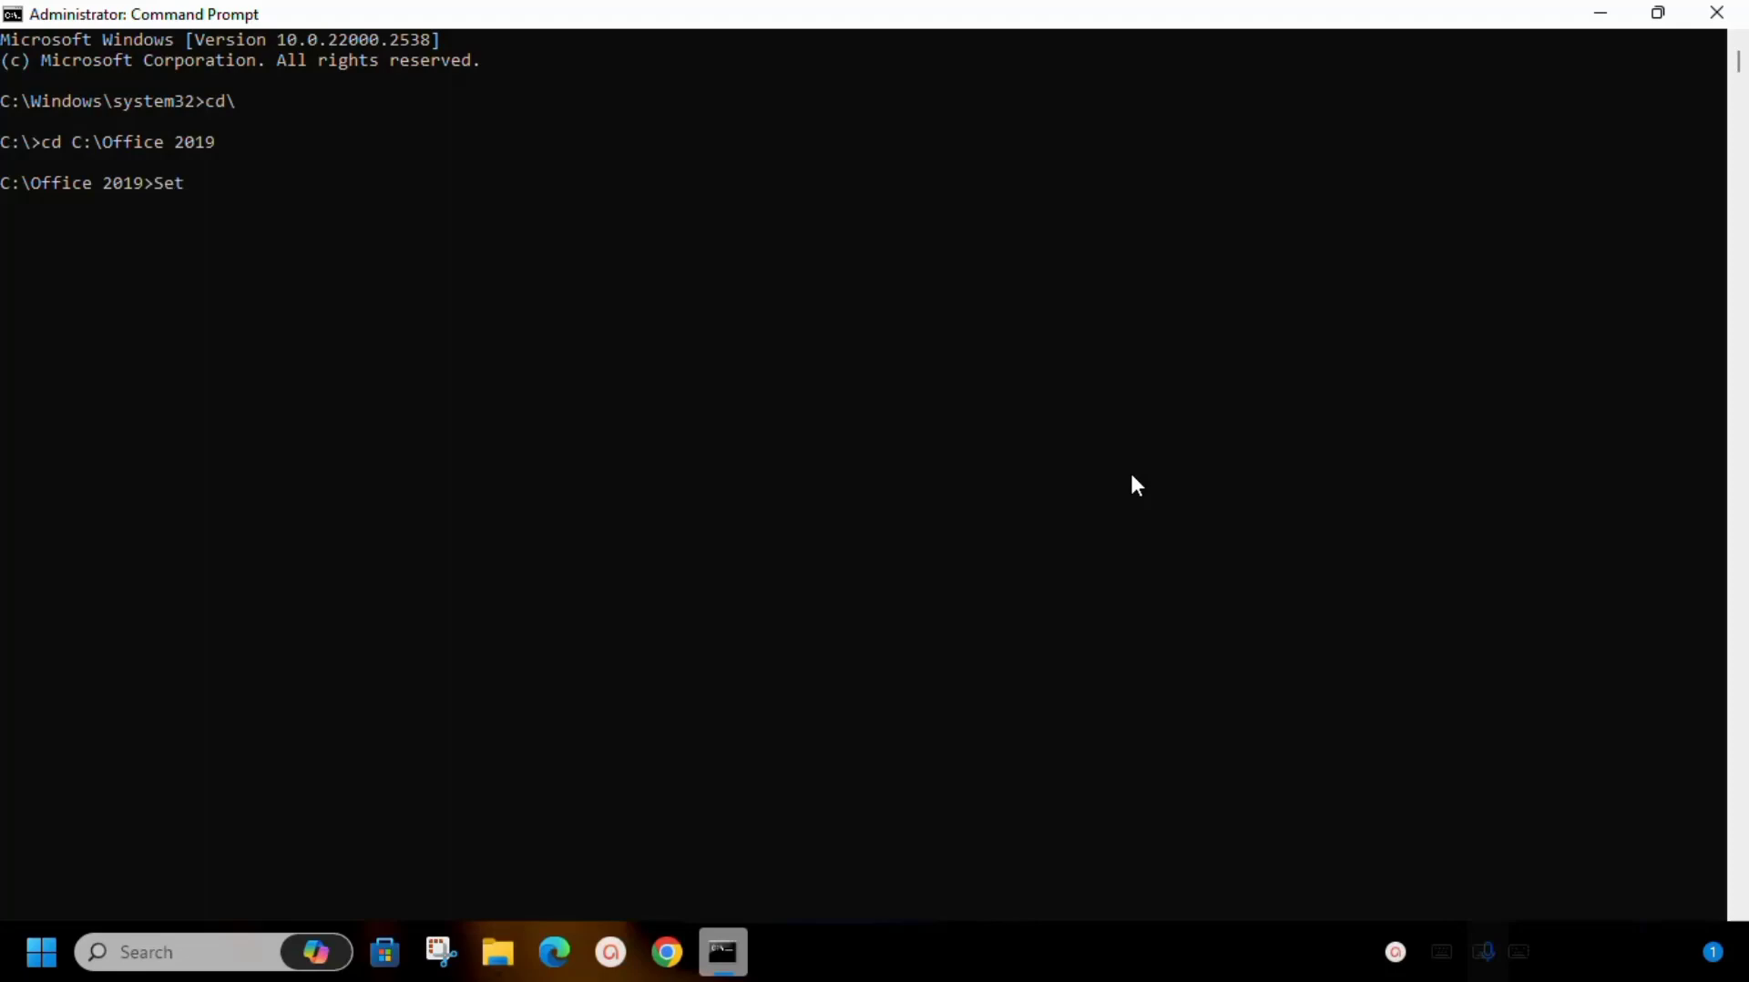
pyautogui.write('up.exe')
pyautogui.write('/configure Con')
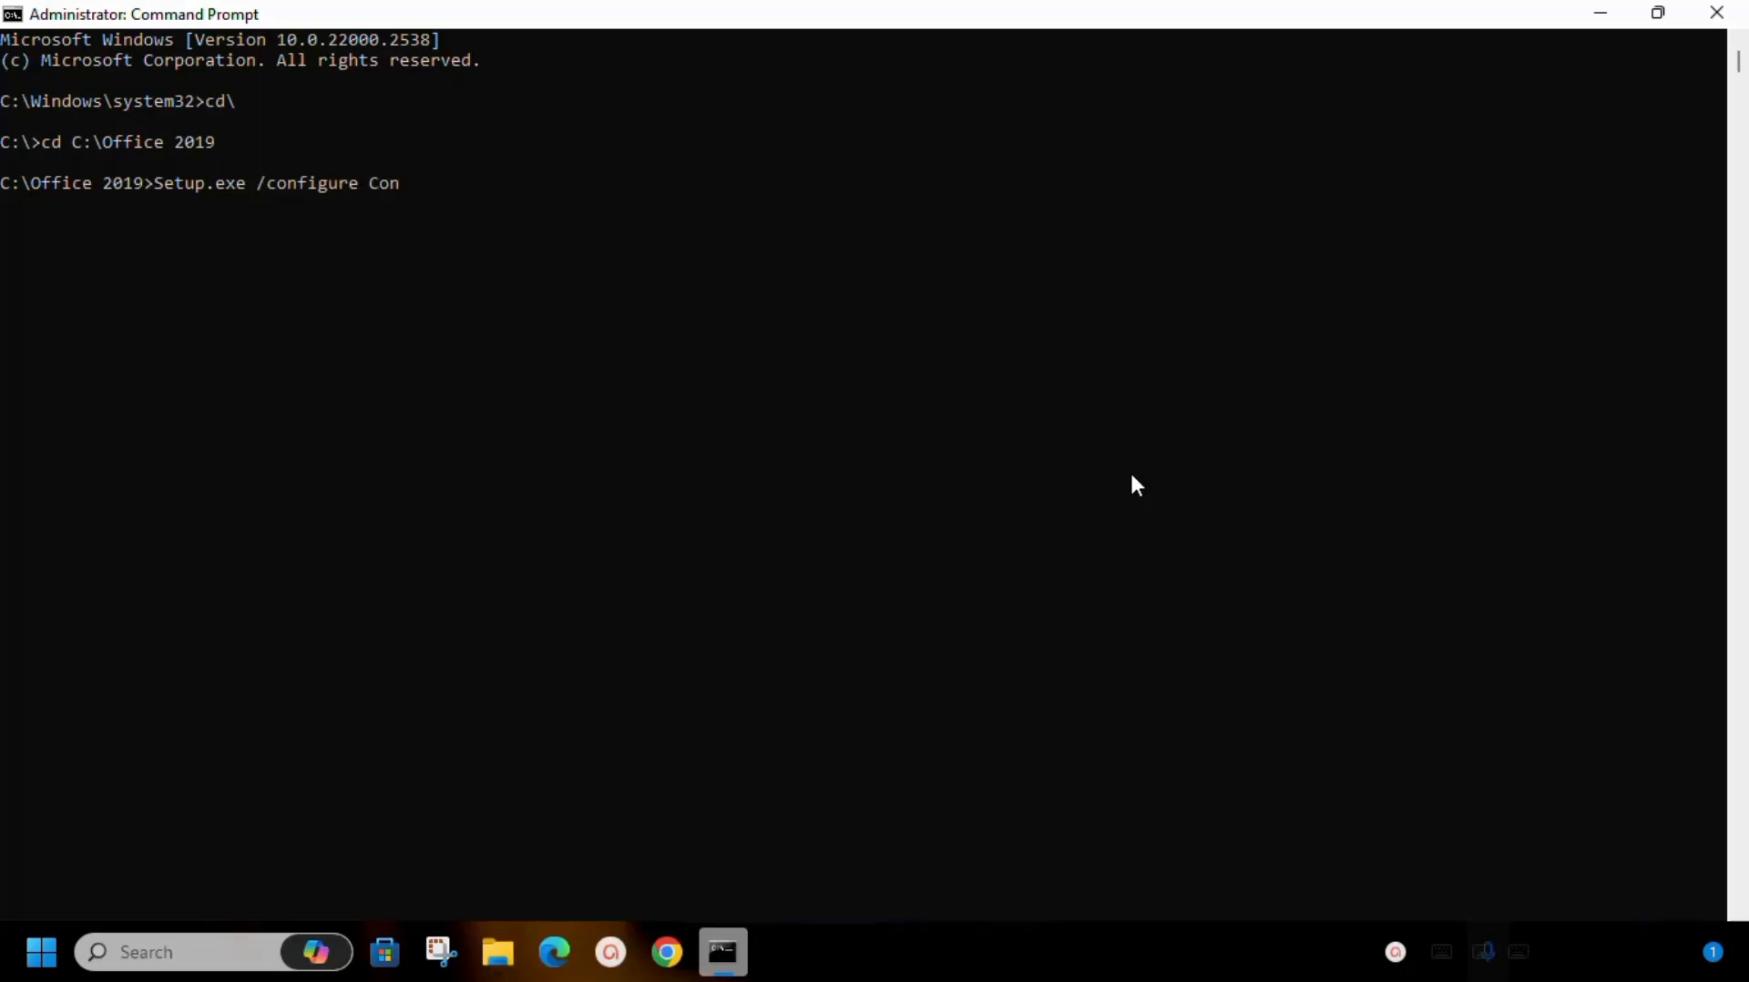
pyautogui.write('figuration.xml')
# - Run Setup.exe /configure Configuration.xml, let Office finish installing, and close the installer
pyautogui.press('Return')
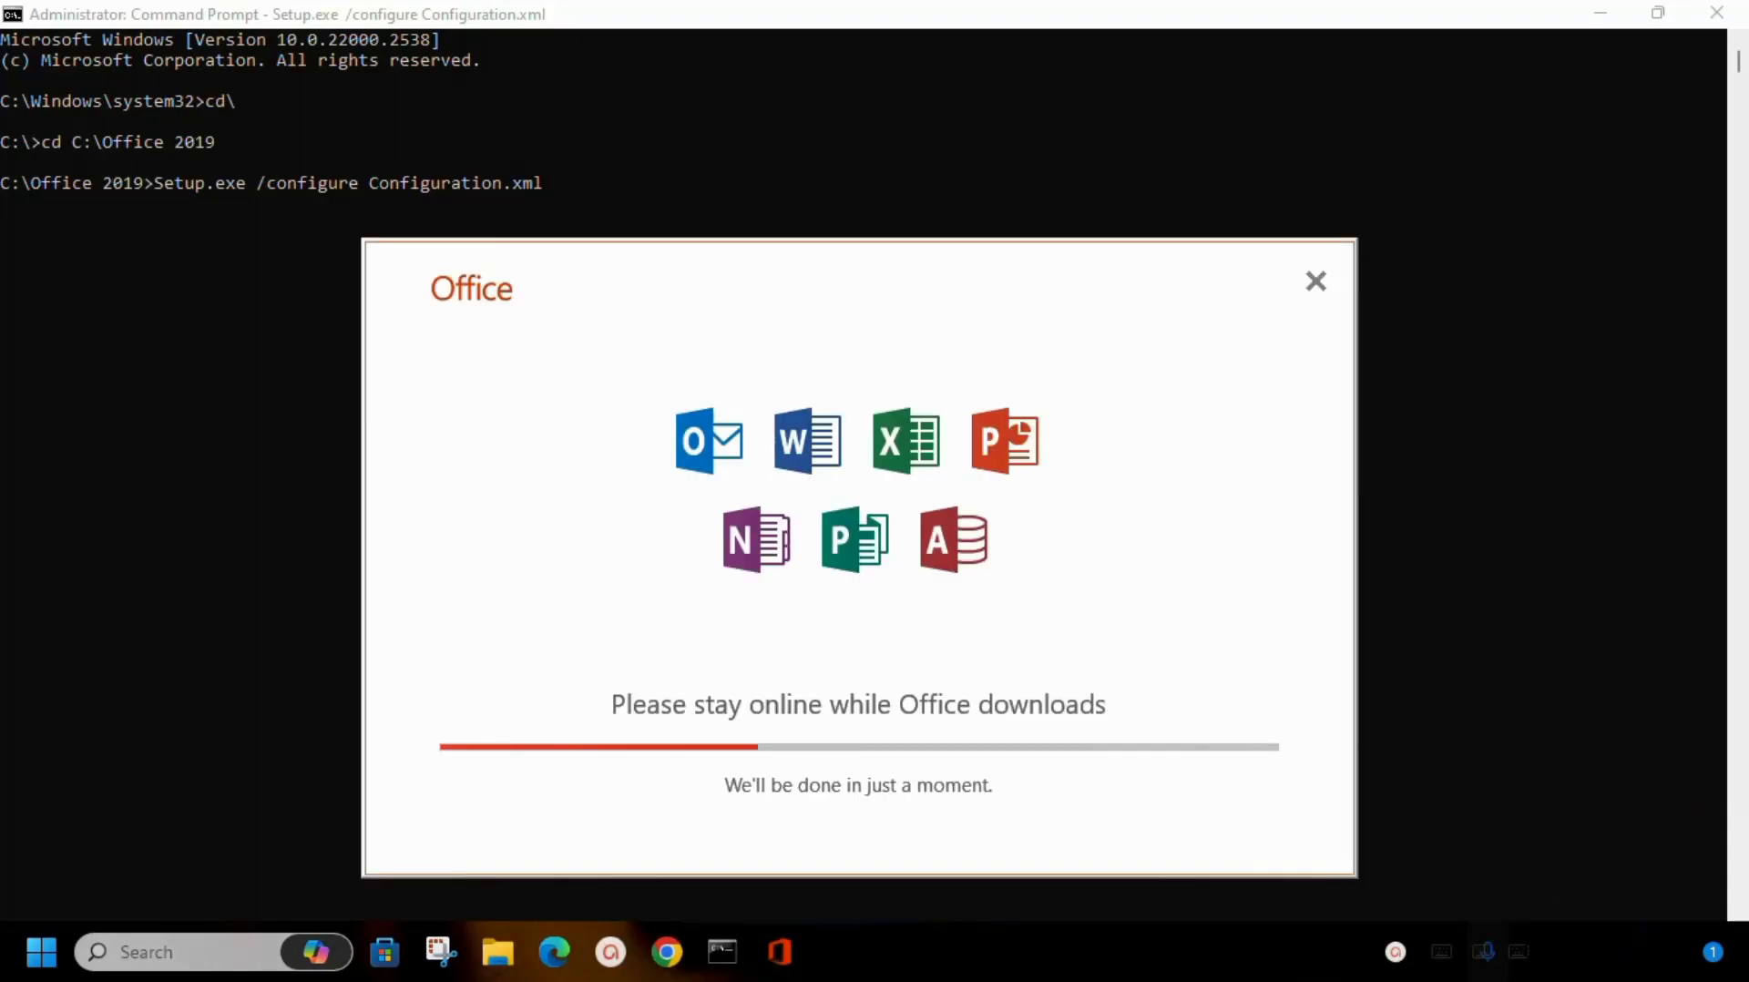
pyautogui.click(1715, 244)
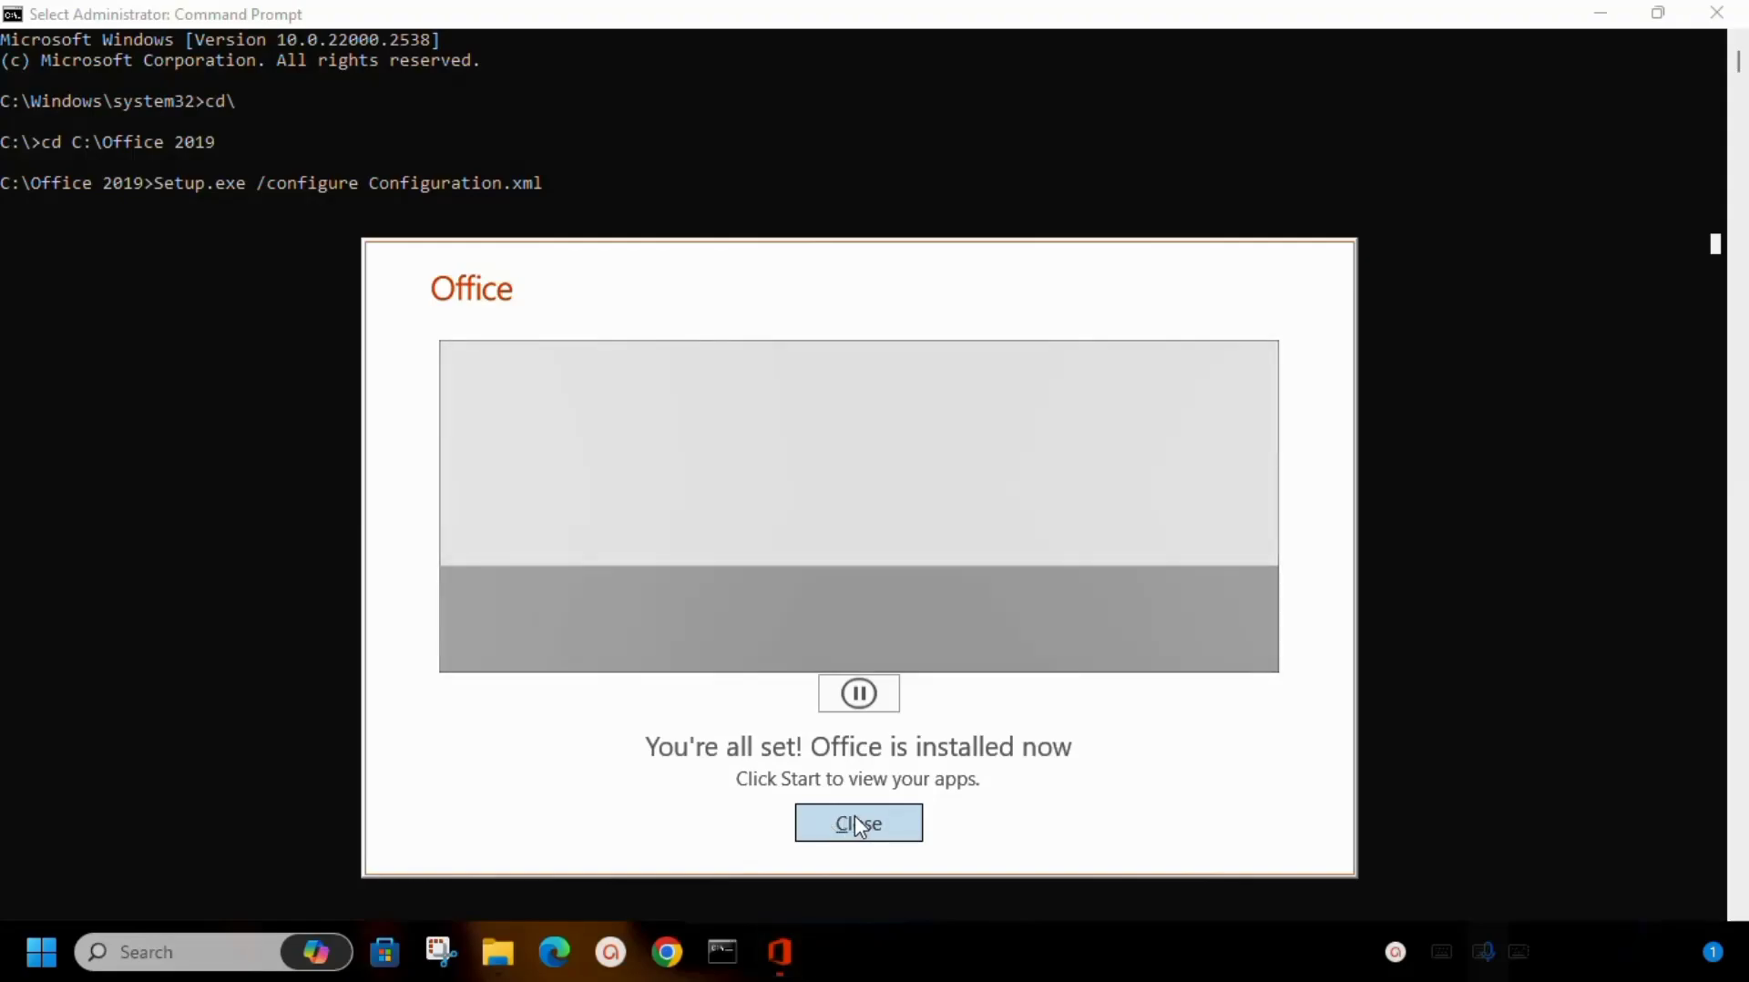
pyautogui.click(855, 818)
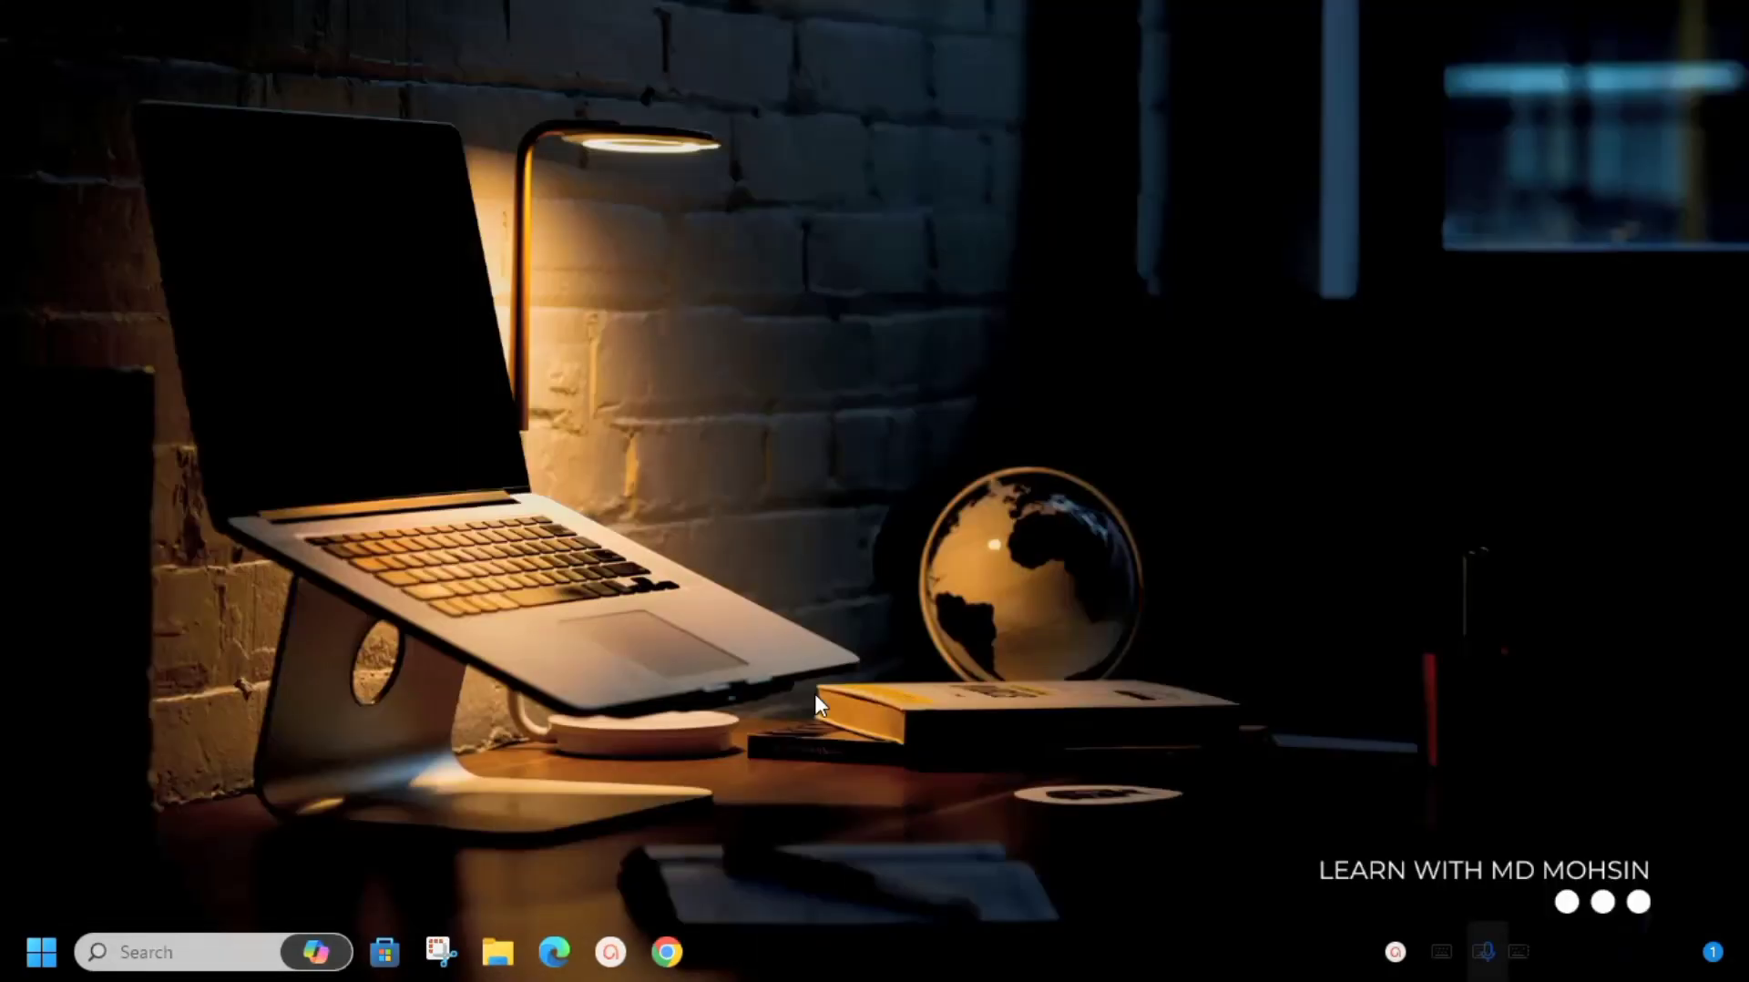
# - Launch Word via Windows search for 'word' and create a blank document
pyautogui.click(208, 948)
pyautogui.write('word')
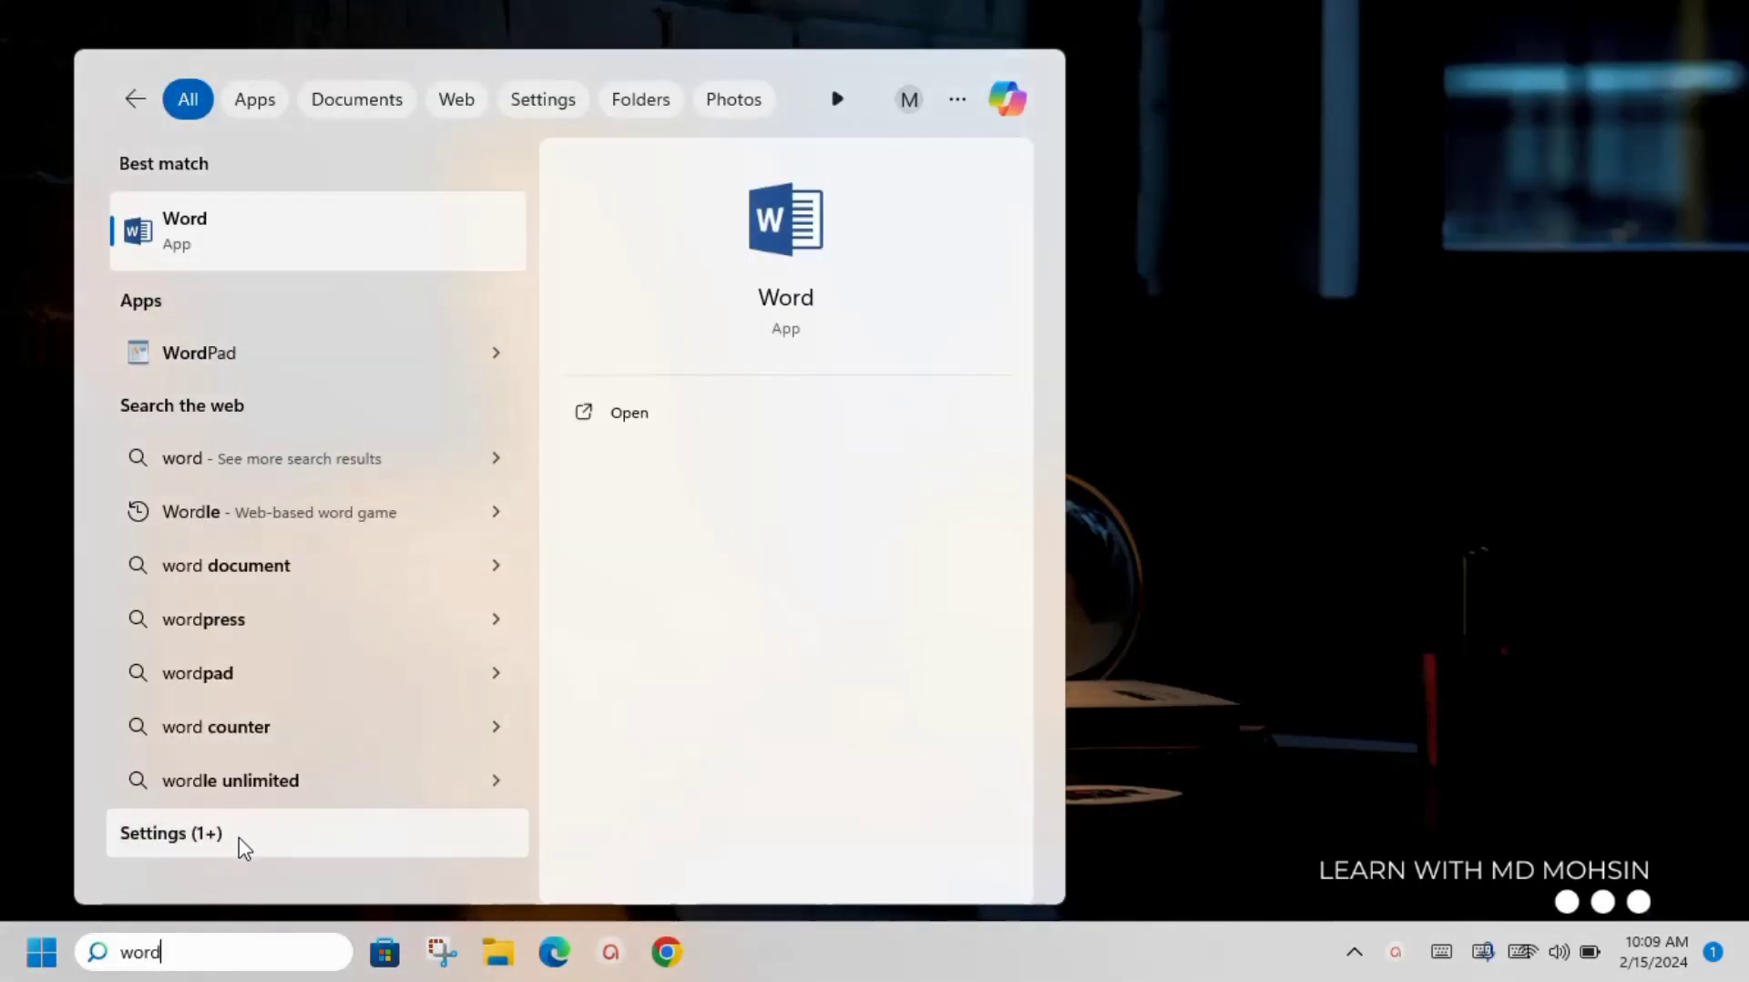
pyautogui.click(226, 248)
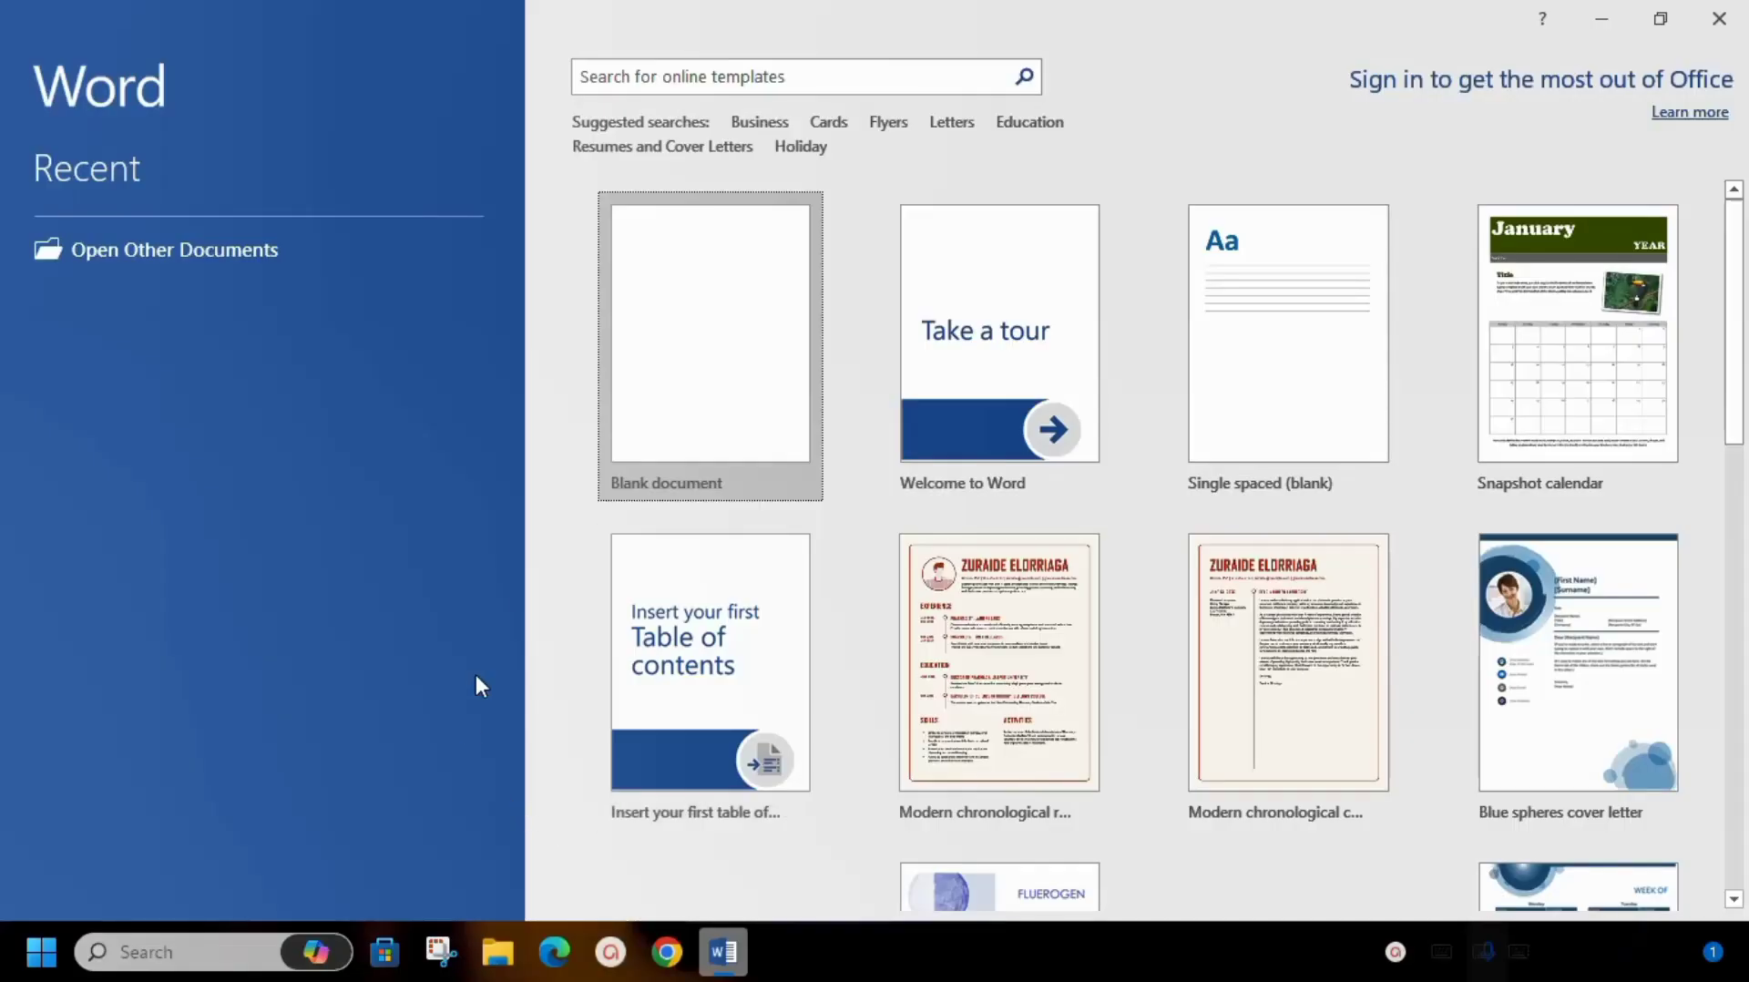
pyautogui.click(702, 351)
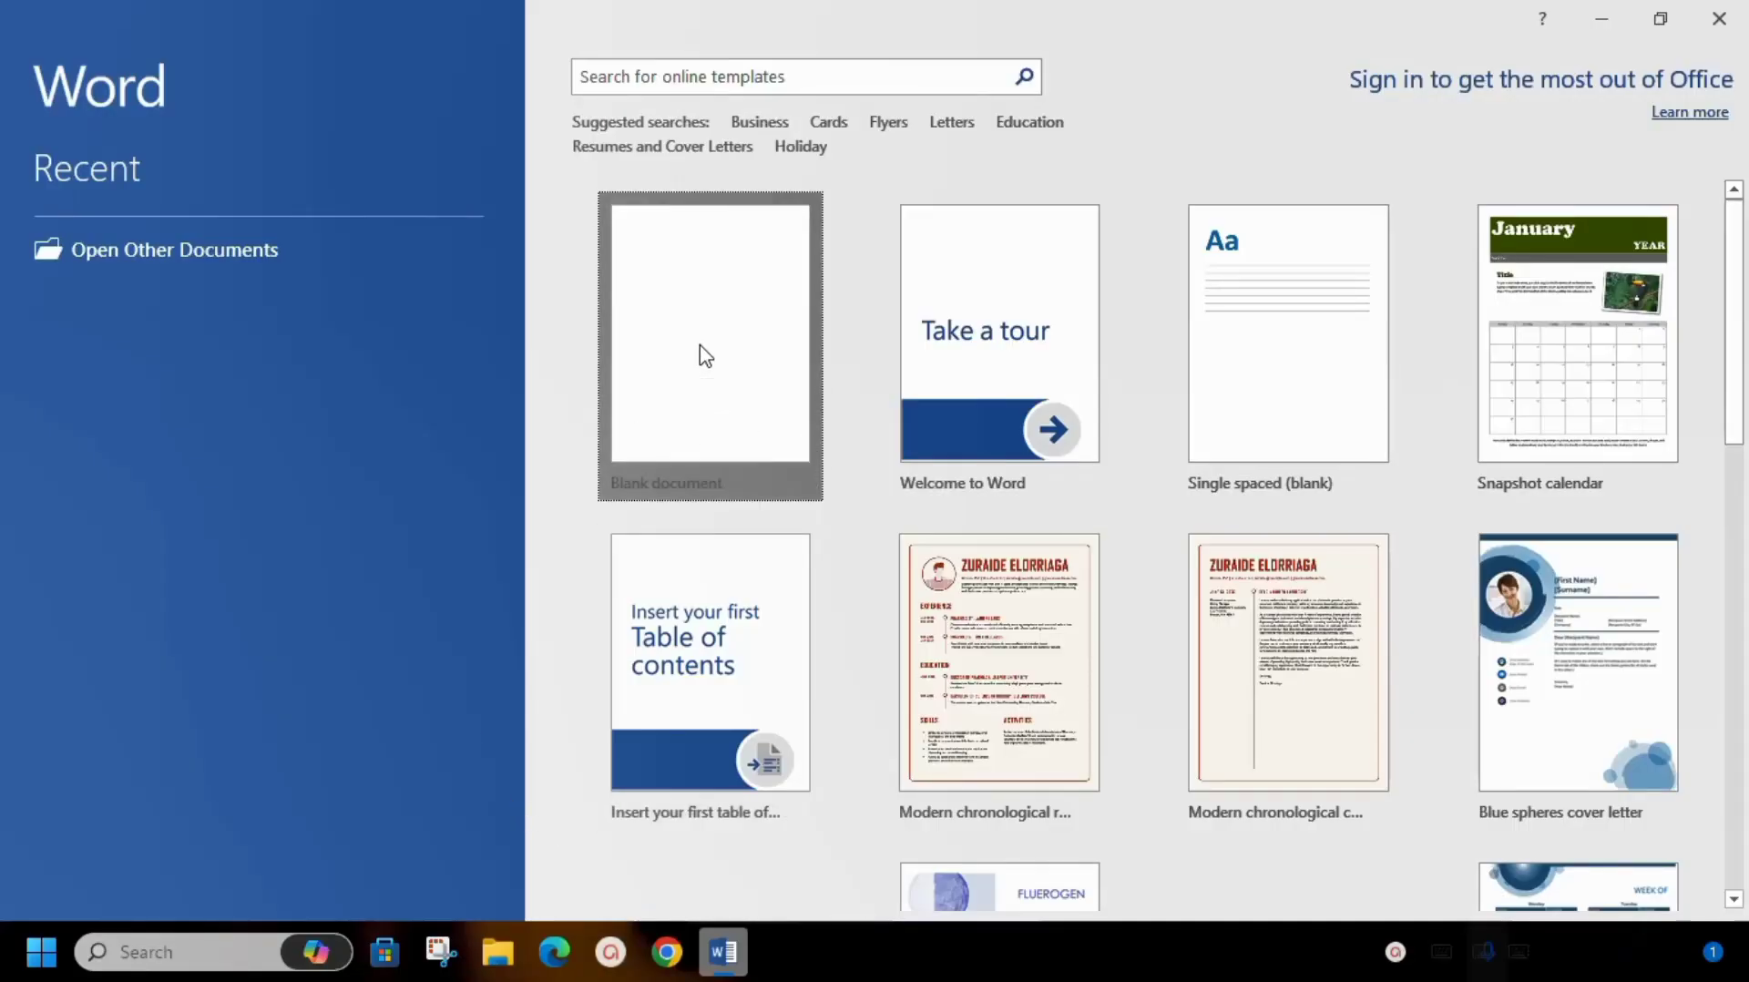